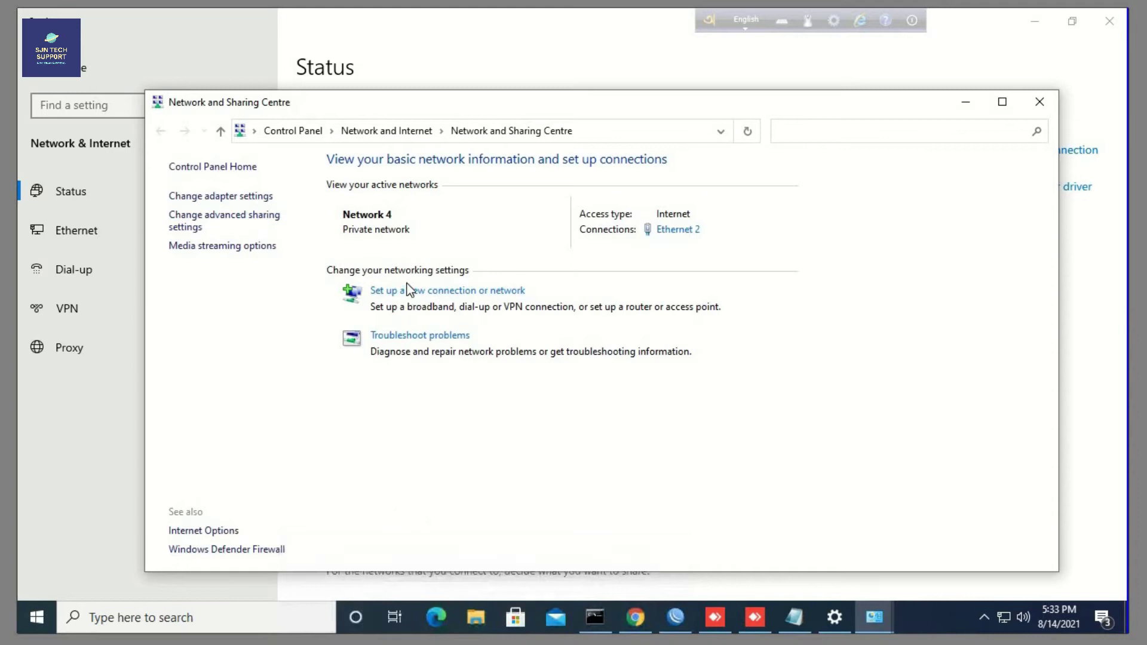
Turn on file and printer sharing for the private profile, and network discovery plus file and printer sharing for the guest or public profile.
{"action": "left_click", "coordinate": [249, 226]}
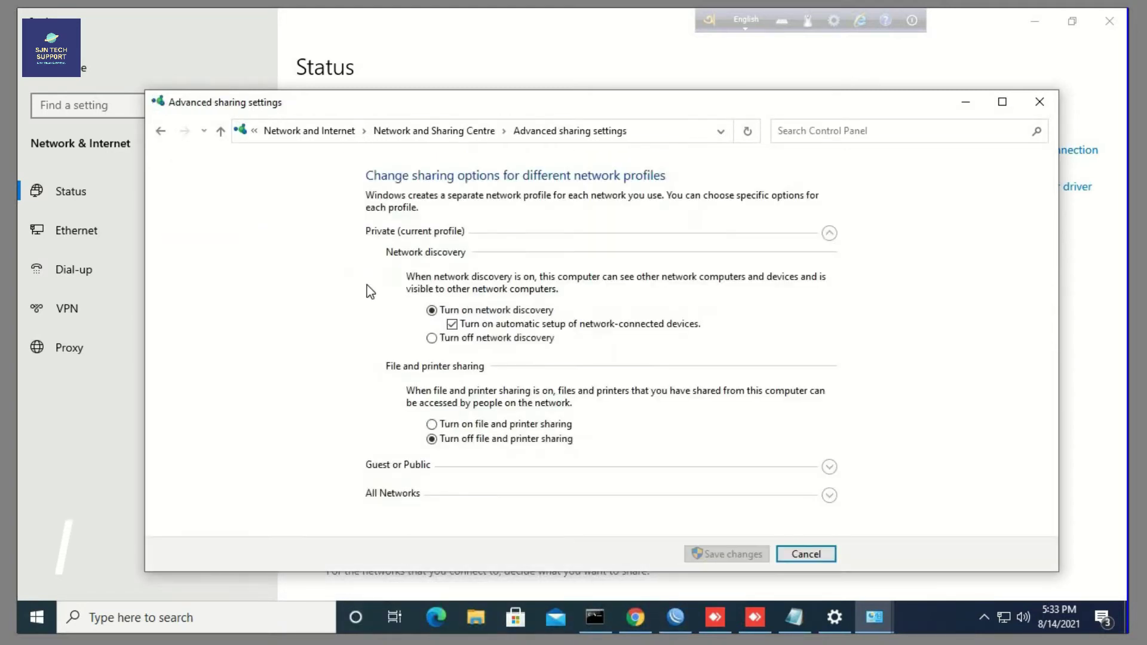
{"action": "left_click", "coordinate": [461, 425]}
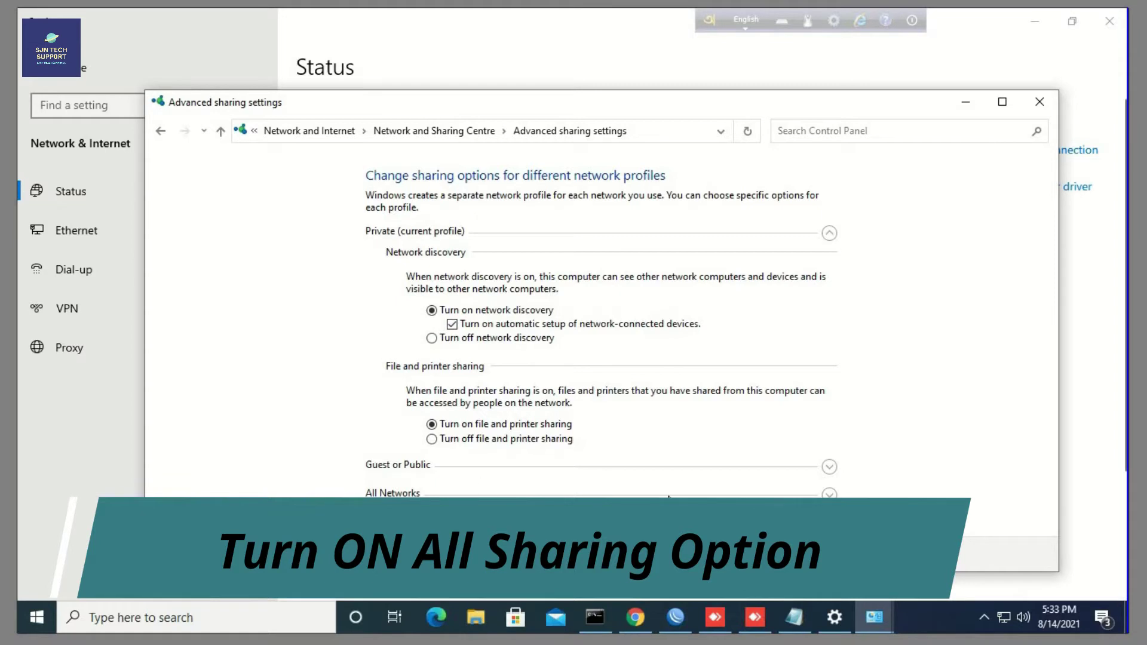
{"action": "left_click", "coordinate": [829, 467]}
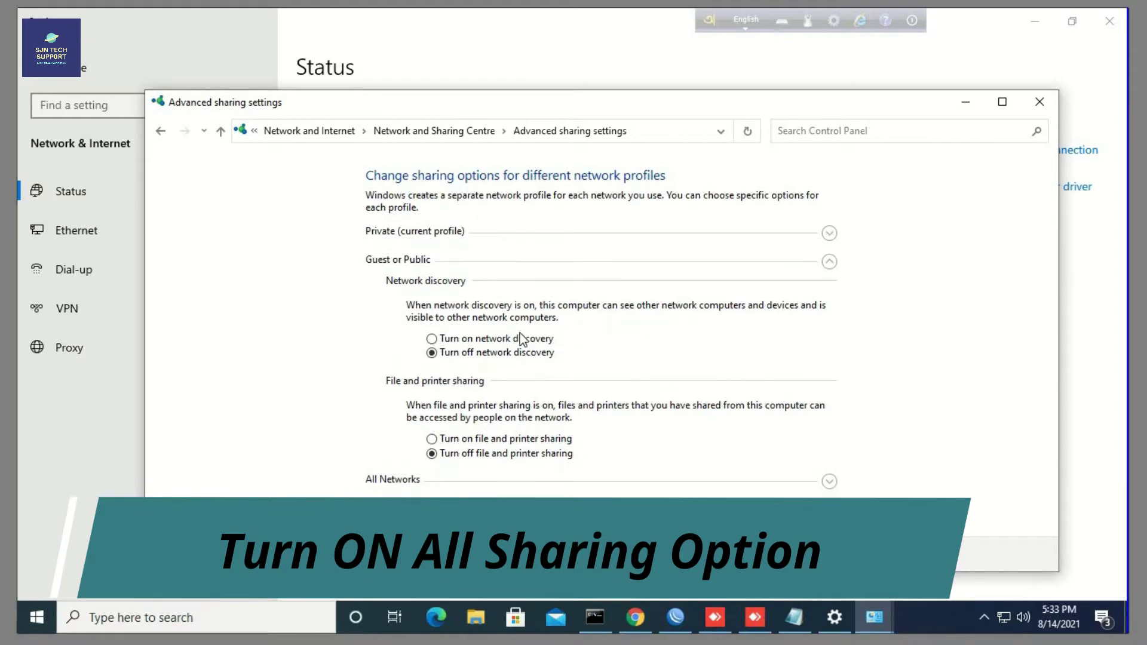
{"action": "left_click", "coordinate": [466, 341]}
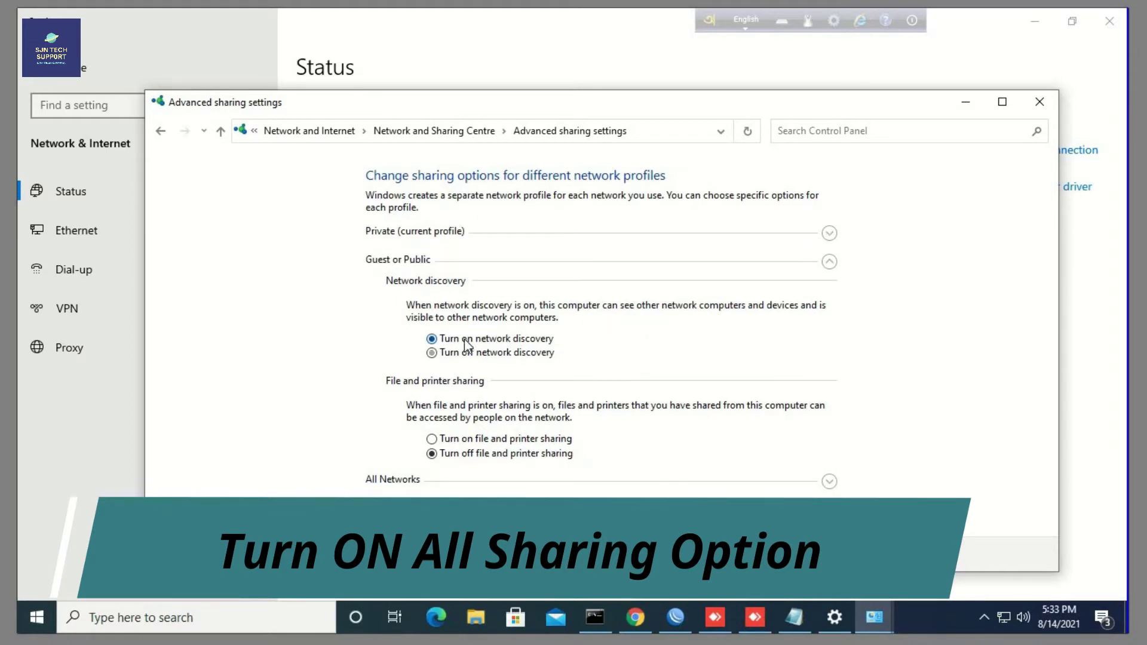
{"action": "left_click", "coordinate": [475, 439]}
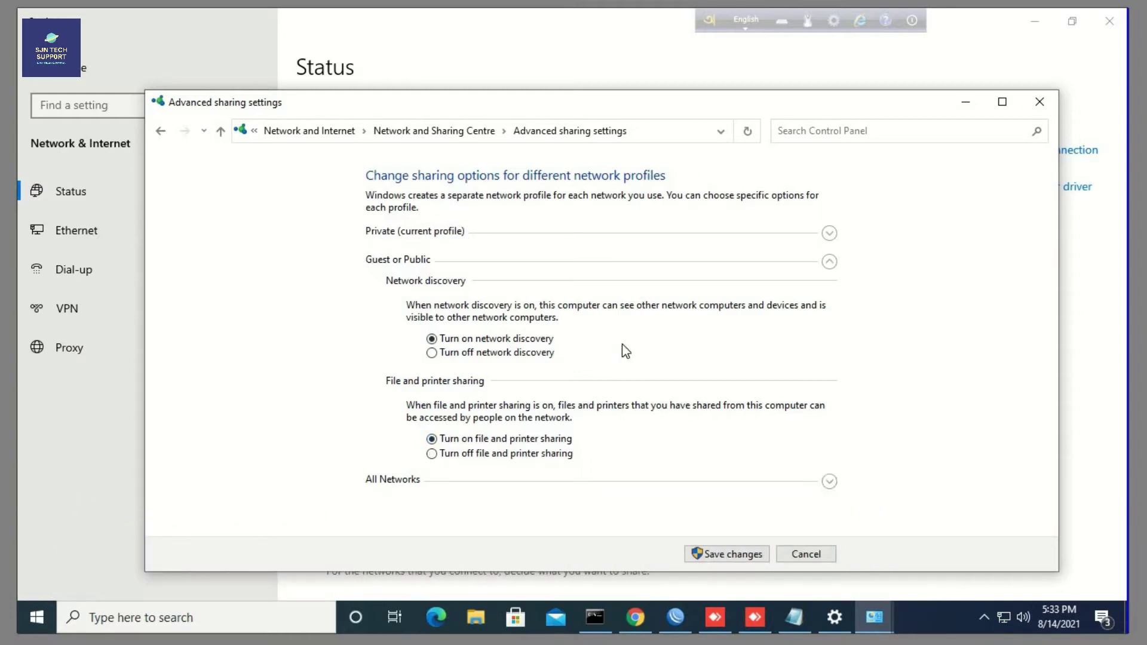
Turn off password-protected sharing for all networks, save the sharing settings and close the network settings windows.
{"action": "left_click", "coordinate": [830, 481]}
{"action": "scroll", "coordinate": [514, 411], "scroll_direction": "down", "scroll_amount": 1}
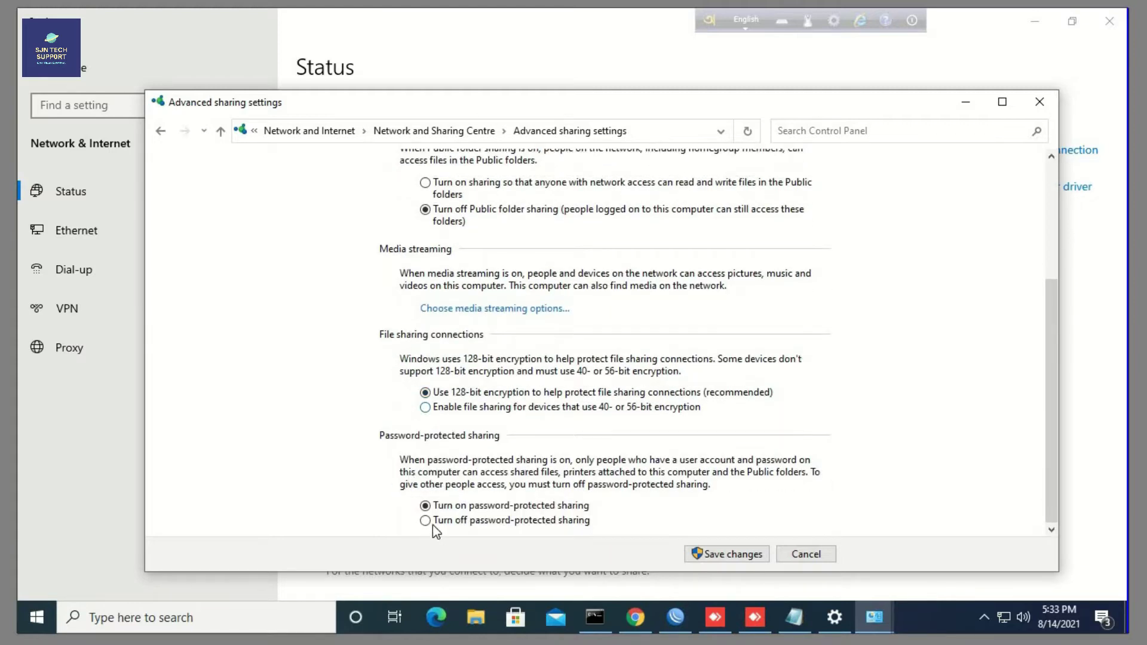
{"action": "left_click", "coordinate": [433, 523]}
{"action": "left_click", "coordinate": [760, 557]}
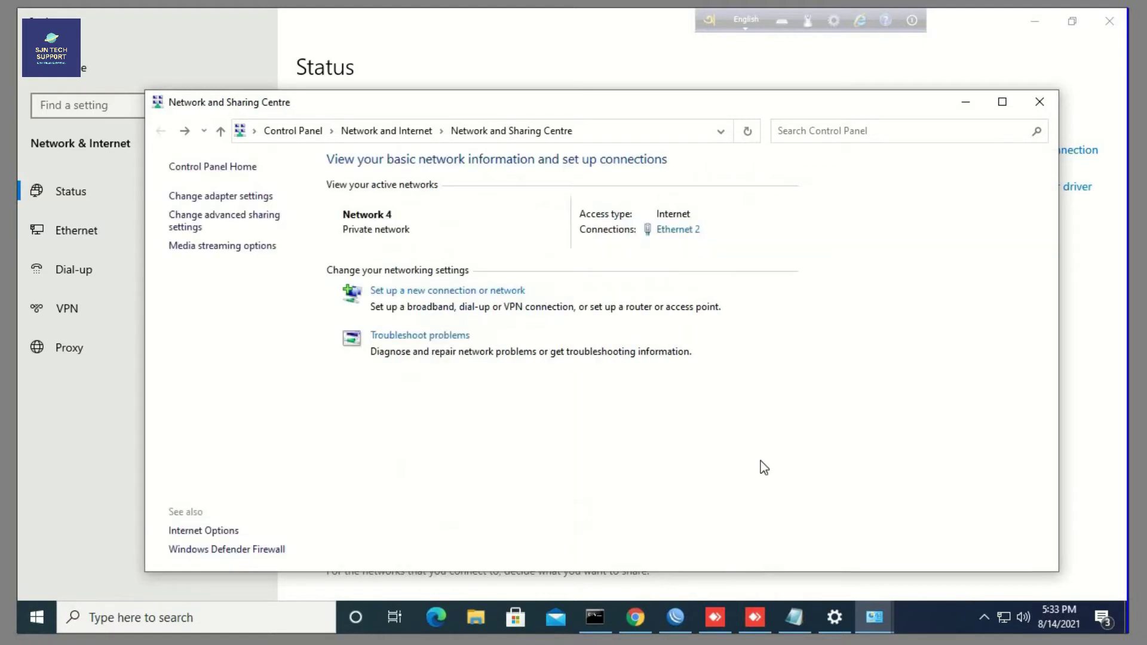
{"action": "left_click", "coordinate": [1047, 103]}
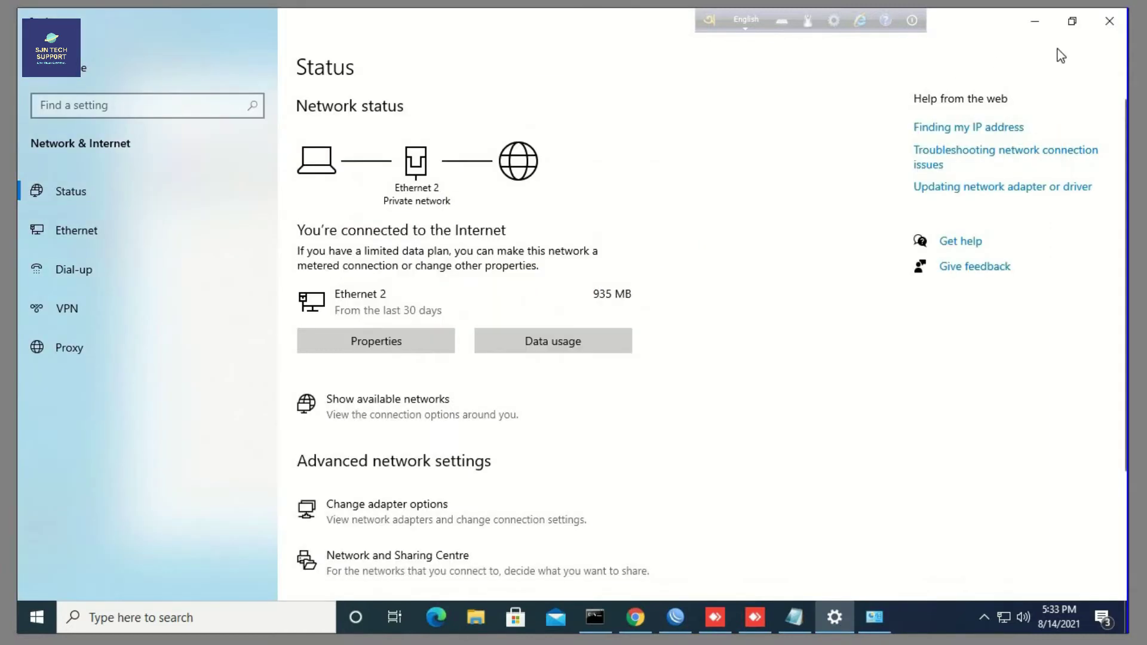
{"action": "left_click", "coordinate": [1107, 24]}
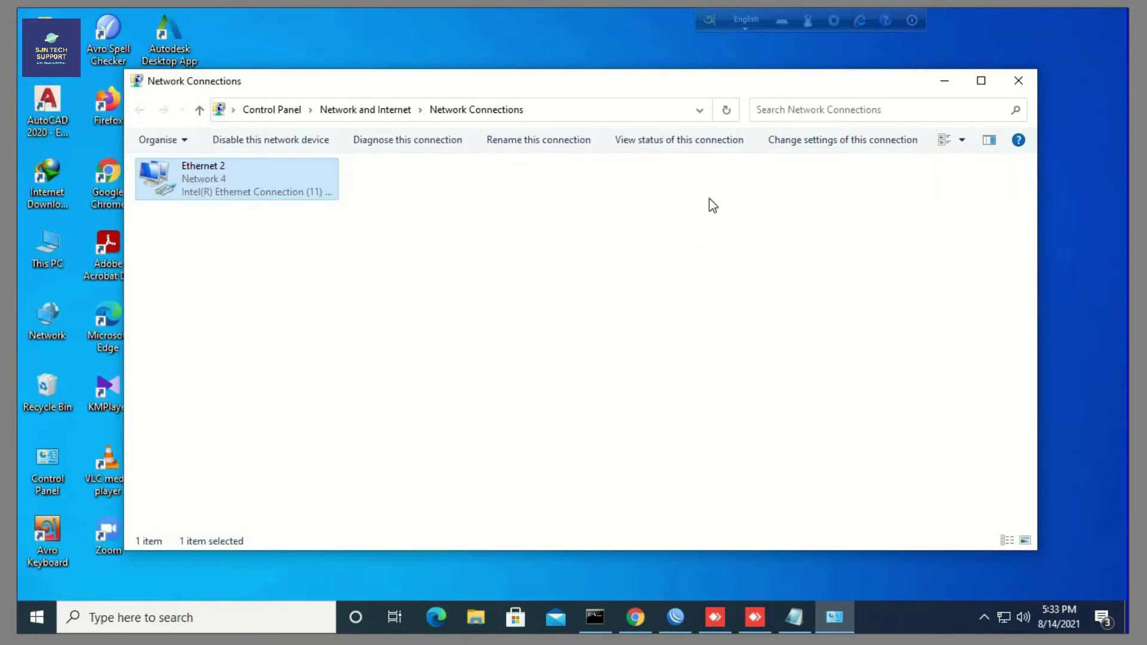
Open the printer properties of the EPSON L3110 Series from Devices and Printers.
{"action": "left_click", "coordinate": [103, 618]}
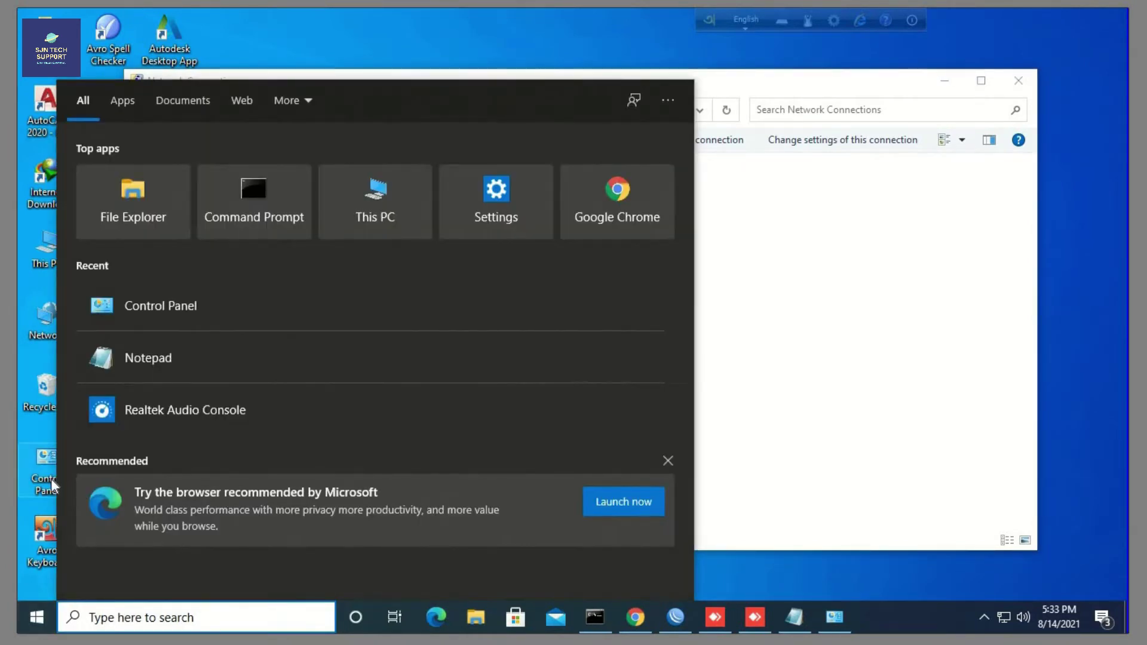
{"action": "double_click", "coordinate": [51, 483]}
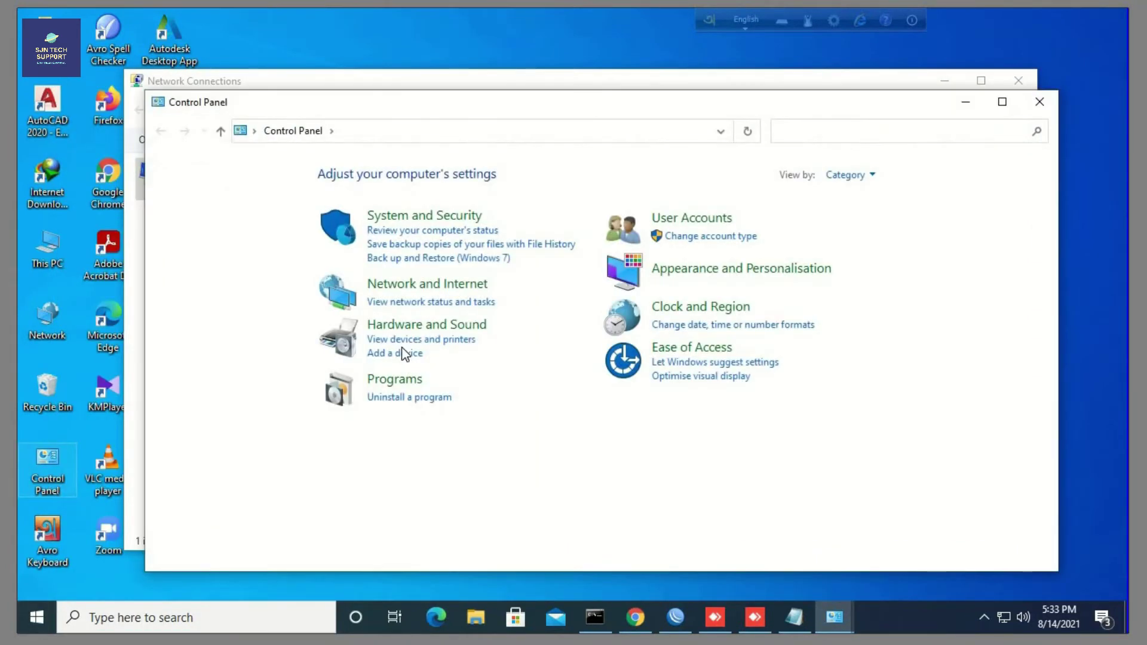
{"action": "left_click", "coordinate": [400, 341]}
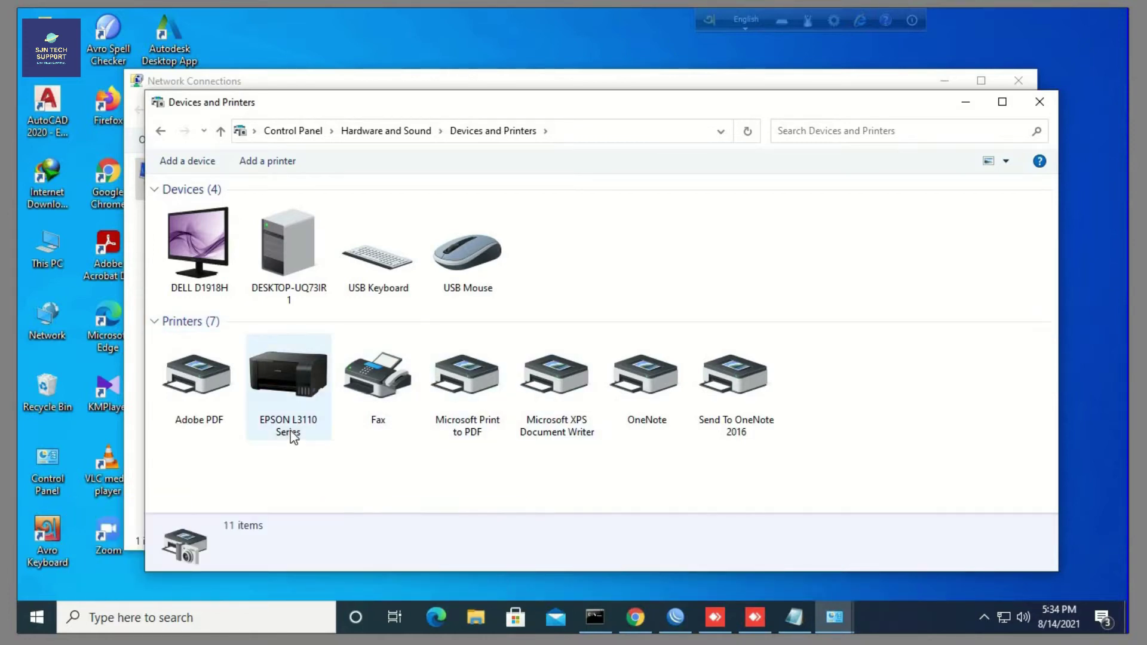
{"action": "mouse_move", "coordinate": [291, 437]}
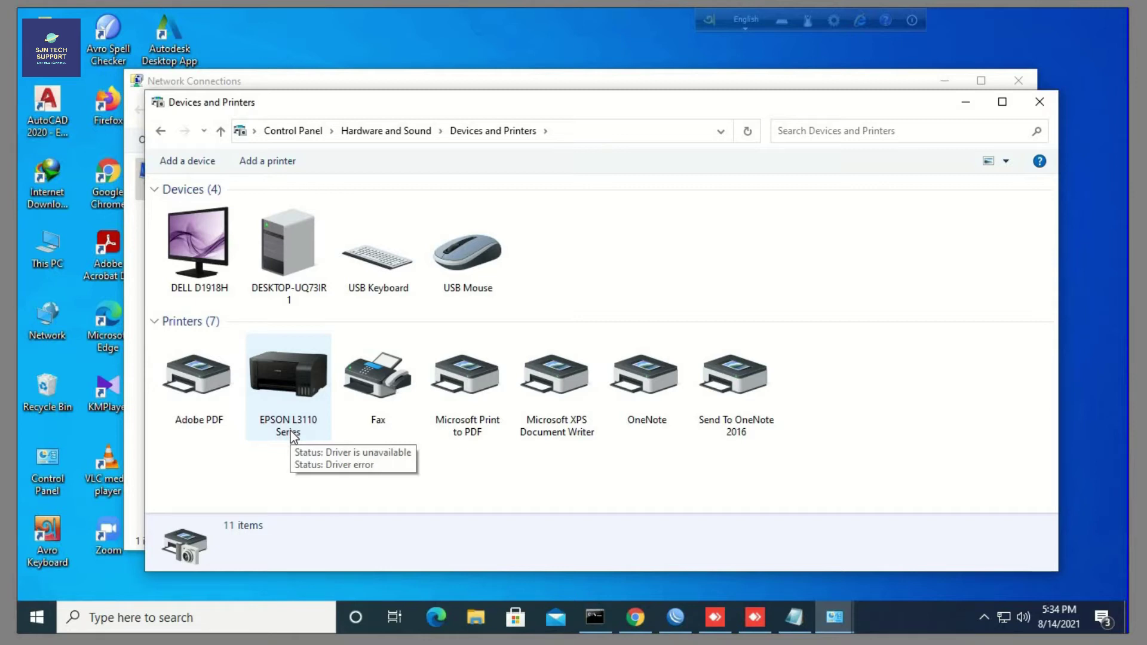
{"action": "right_click", "coordinate": [295, 372]}
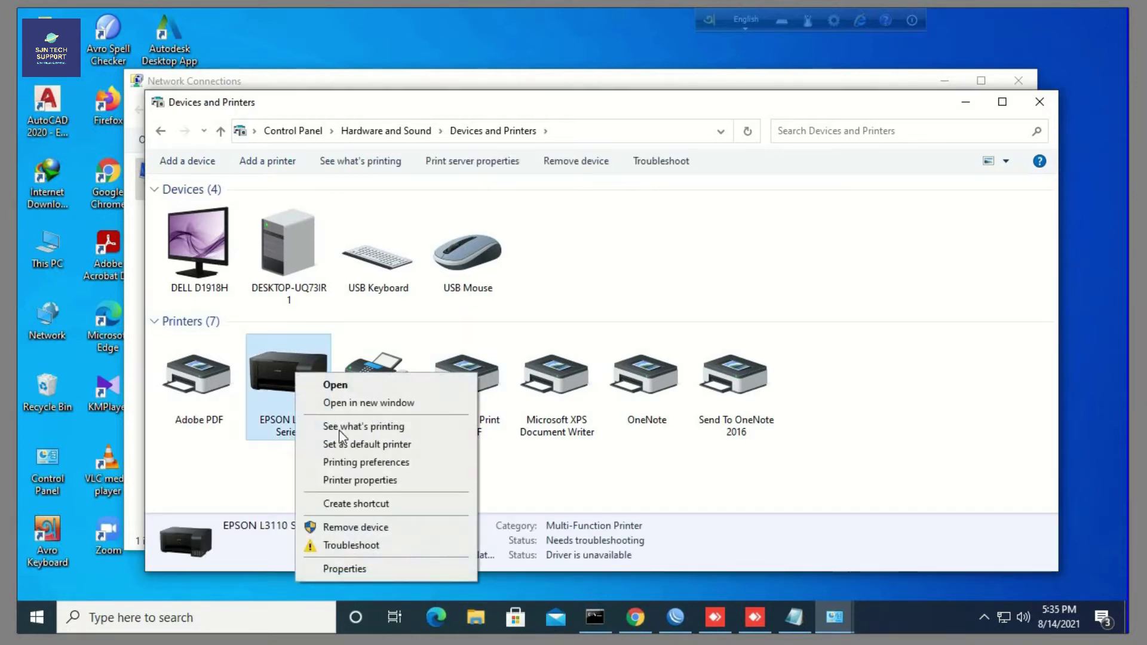
{"action": "left_click", "coordinate": [360, 481]}
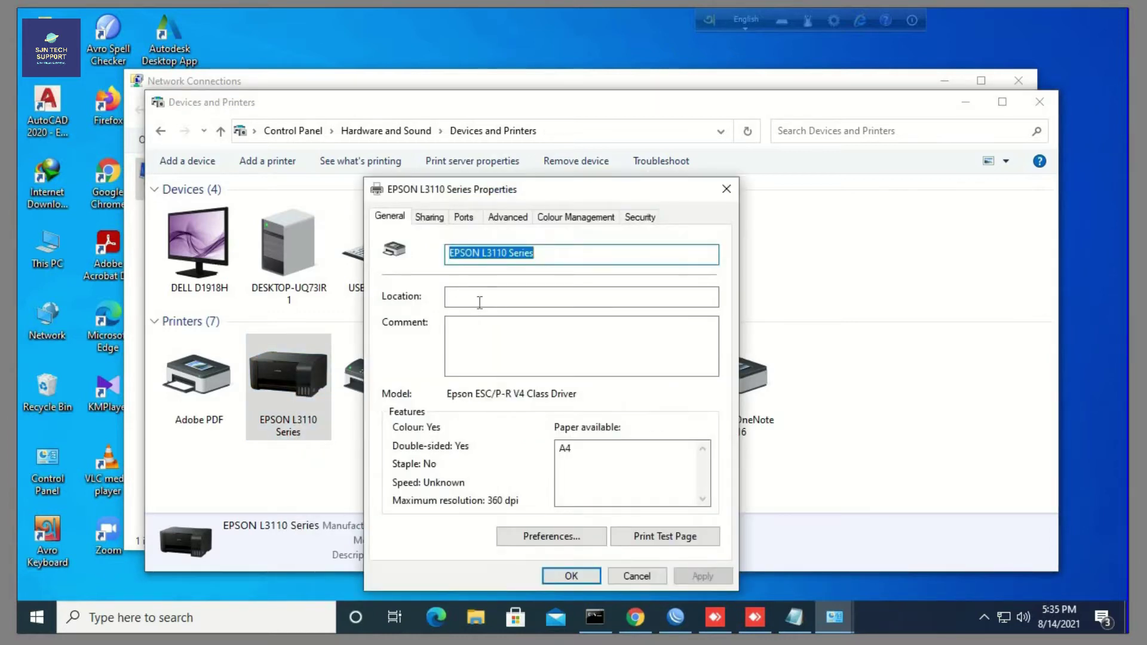
Share the EPSON L3110 Series printer under the share name "EPSON L3110 -SHARE-SUPPORT" and accept its properties.
{"action": "left_click", "coordinate": [433, 216]}
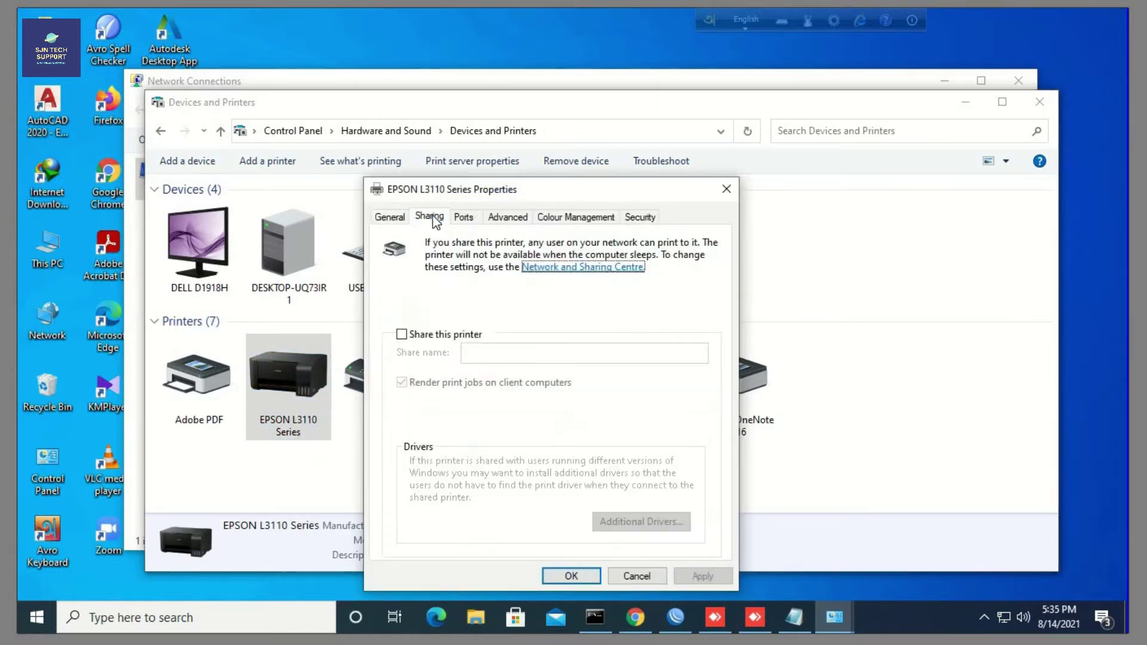
{"action": "left_click", "coordinate": [432, 342]}
{"action": "left_click", "coordinate": [527, 351]}
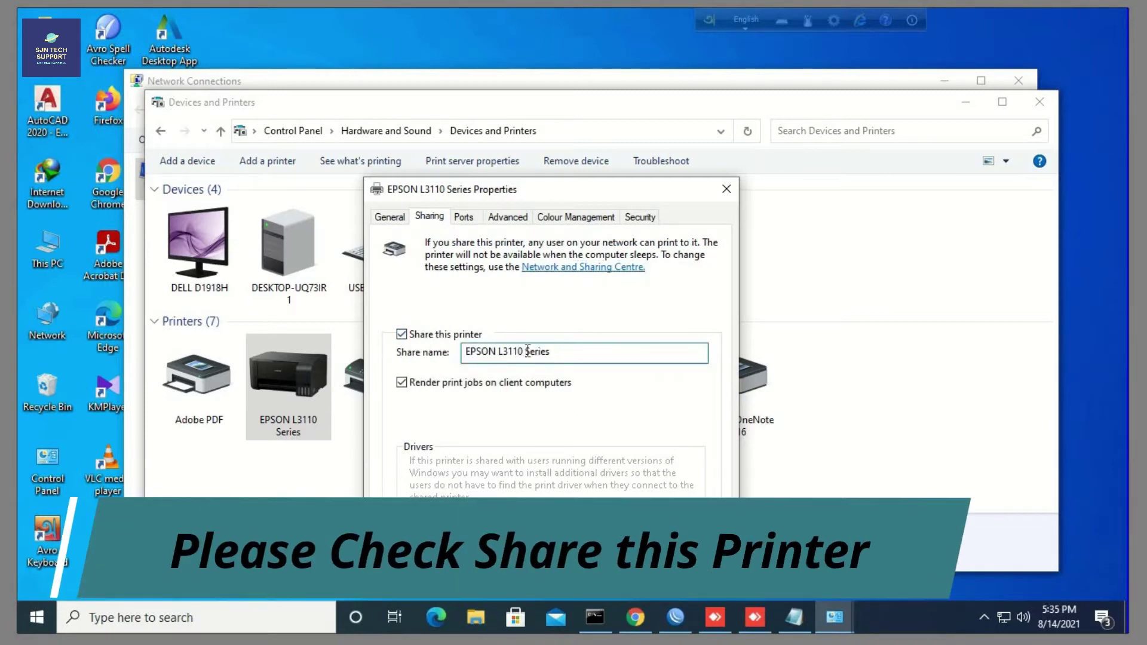
{"action": "left_click", "coordinate": [623, 347], "text": "shift"}
{"action": "type", "text": "-"}
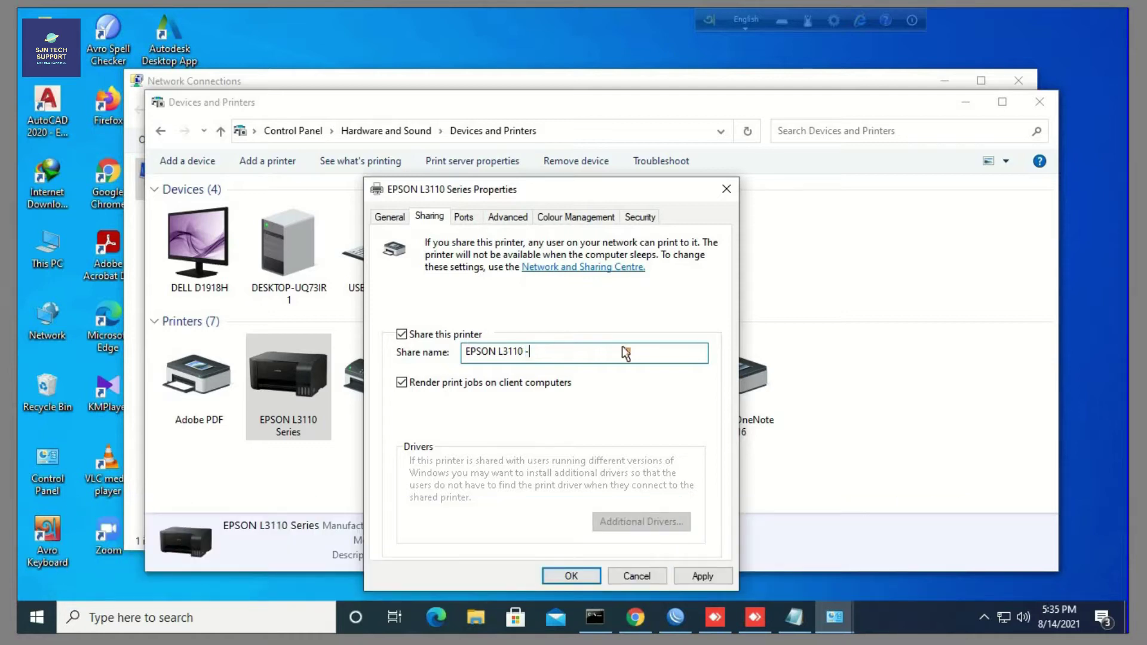
{"action": "type", "text": "Sharing"}
{"action": "key", "text": "BackSpace"}
{"action": "key", "text": "BackSpace"}
{"action": "key", "text": "BackSpace"}
{"action": "key", "text": "BackSpace"}
{"action": "key", "text": "BackSpace"}
{"action": "key", "text": "BackSpace"}
{"action": "type", "text": "HARE"}
{"action": "type", "text": " sUPPORT"}
{"action": "left_click", "coordinate": [568, 351]}
{"action": "key", "text": "BackSpace"}
{"action": "key", "text": "BackSpace"}
{"action": "type", "text": "-s"}
{"action": "key", "text": "BackSpace"}
{"action": "type", "text": "SUPPORT"}
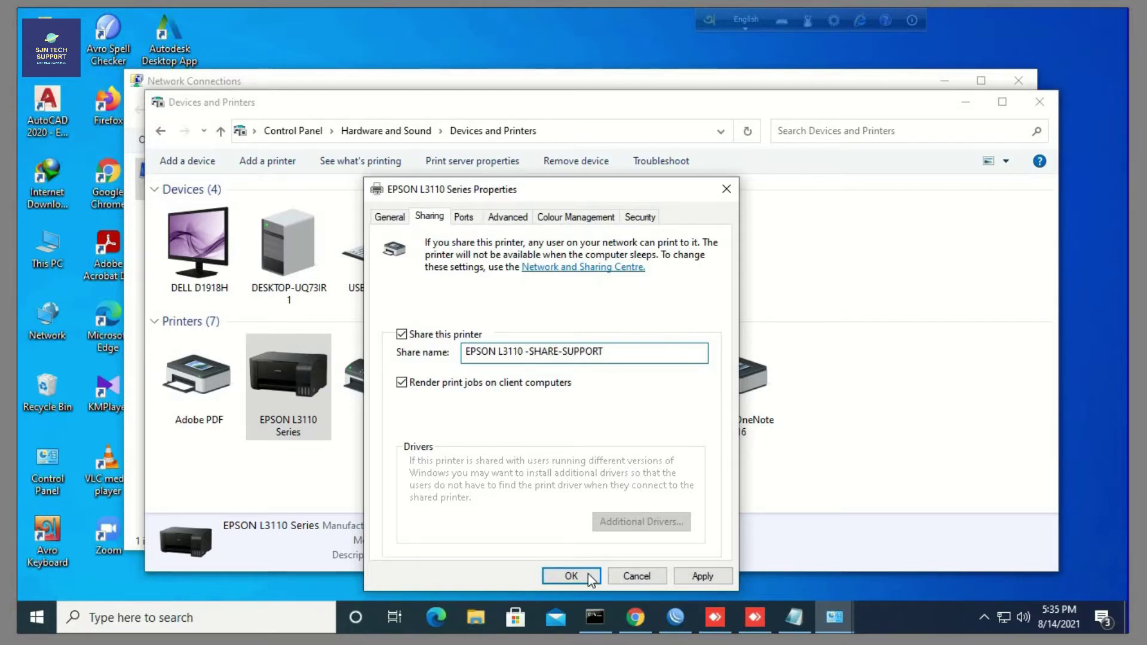
{"action": "left_click", "coordinate": [520, 218]}
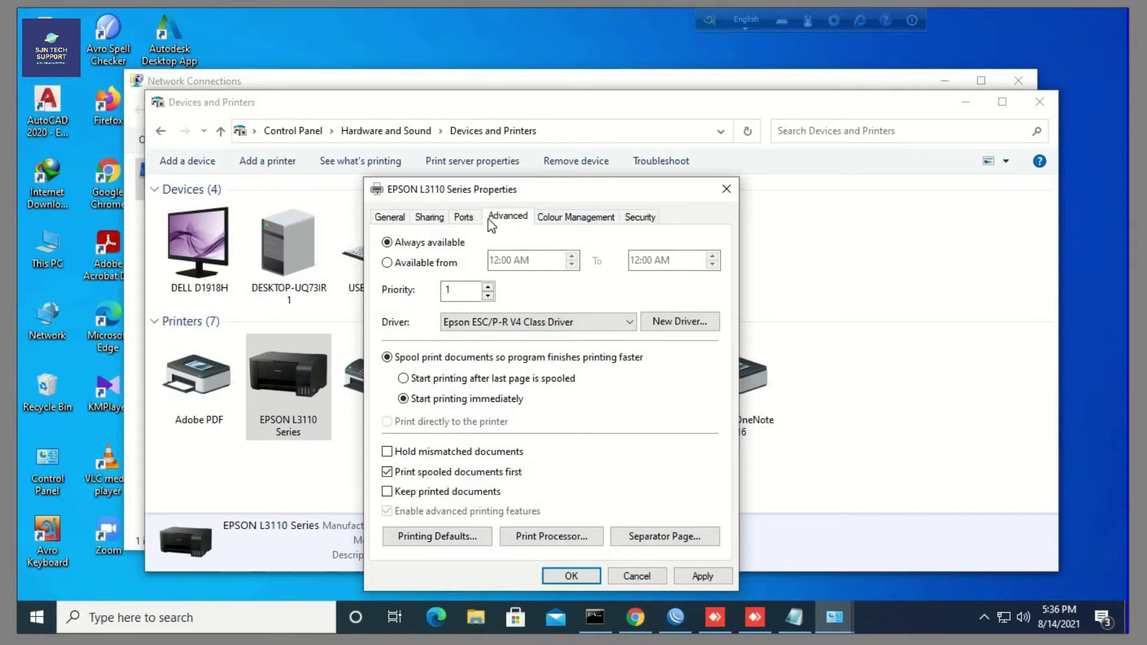
{"action": "left_click", "coordinate": [438, 217]}
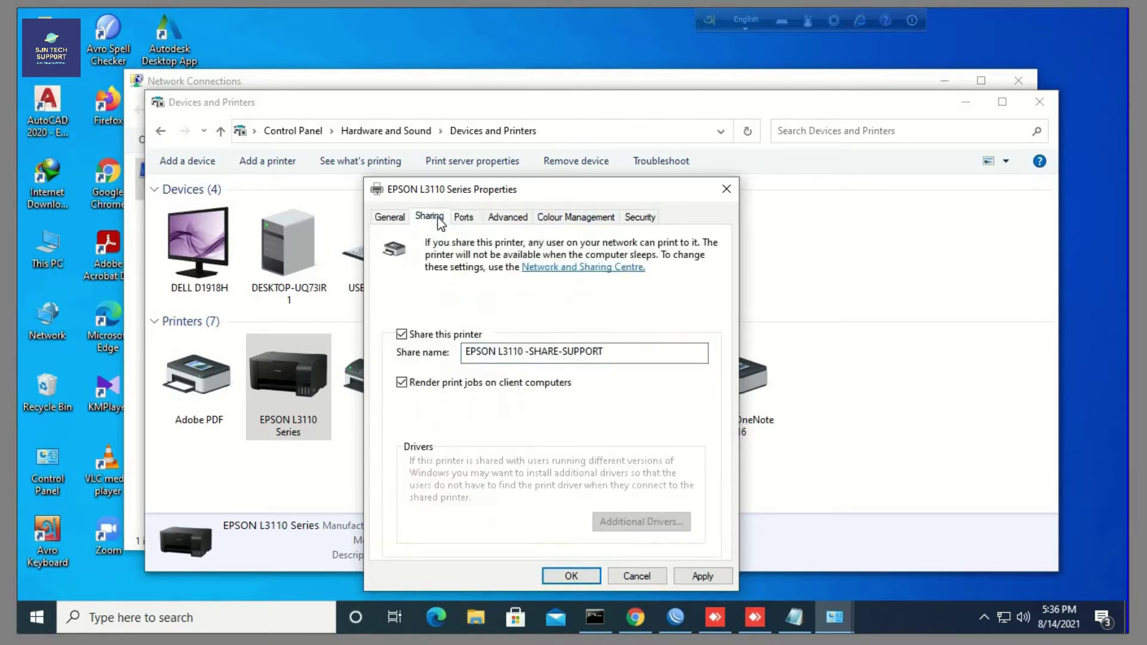
{"action": "left_click", "coordinate": [587, 576]}
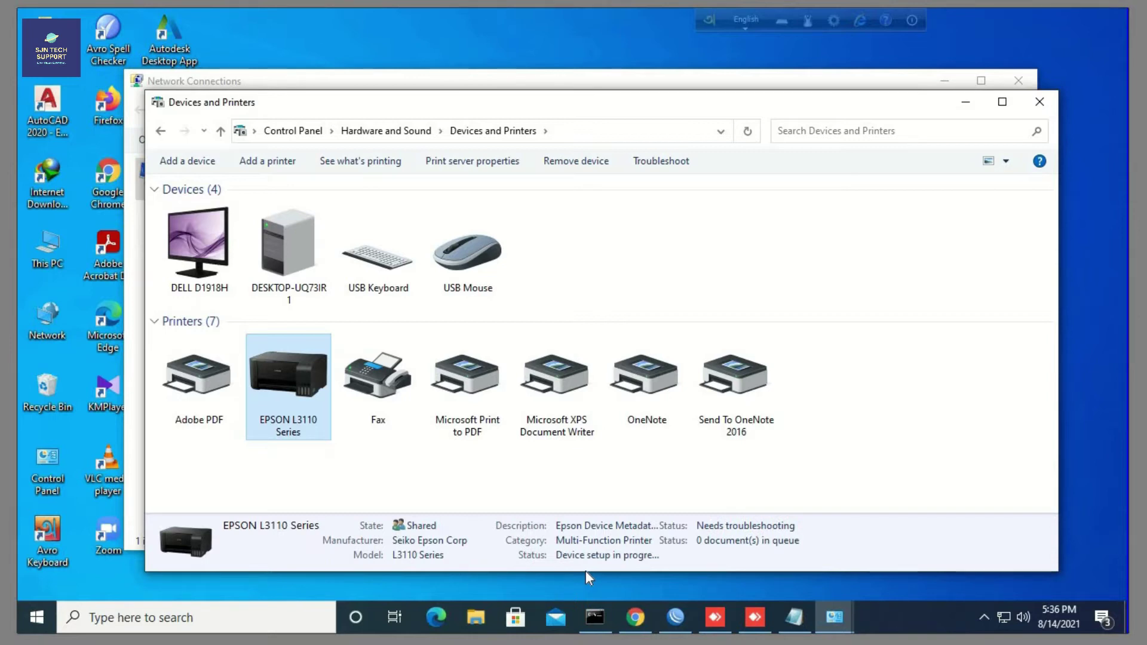
Minimise the open Control Panel windows and open Network from the desktop.
{"action": "mouse_move", "coordinate": [300, 407]}
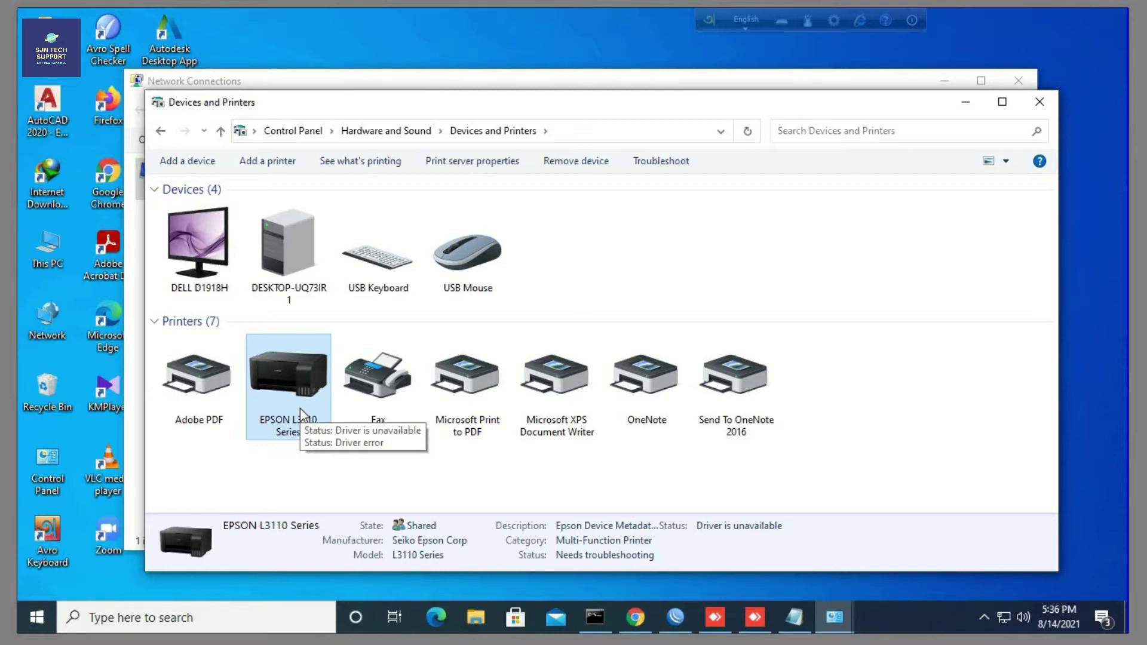
{"action": "right_click", "coordinate": [300, 408]}
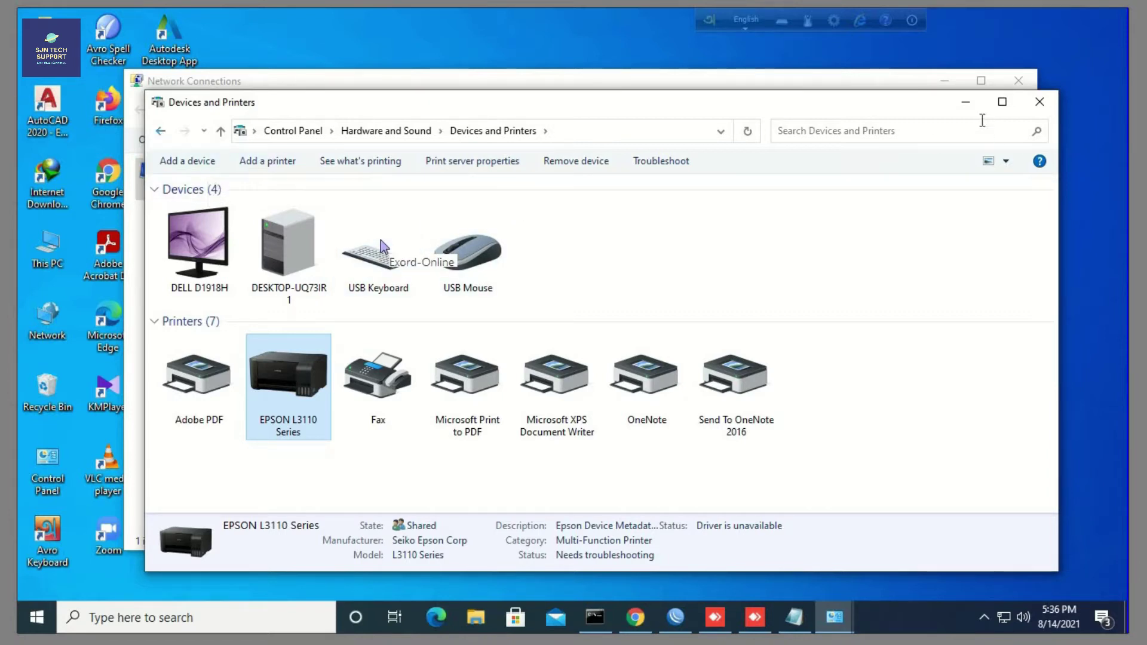
{"action": "left_click", "coordinate": [966, 108]}
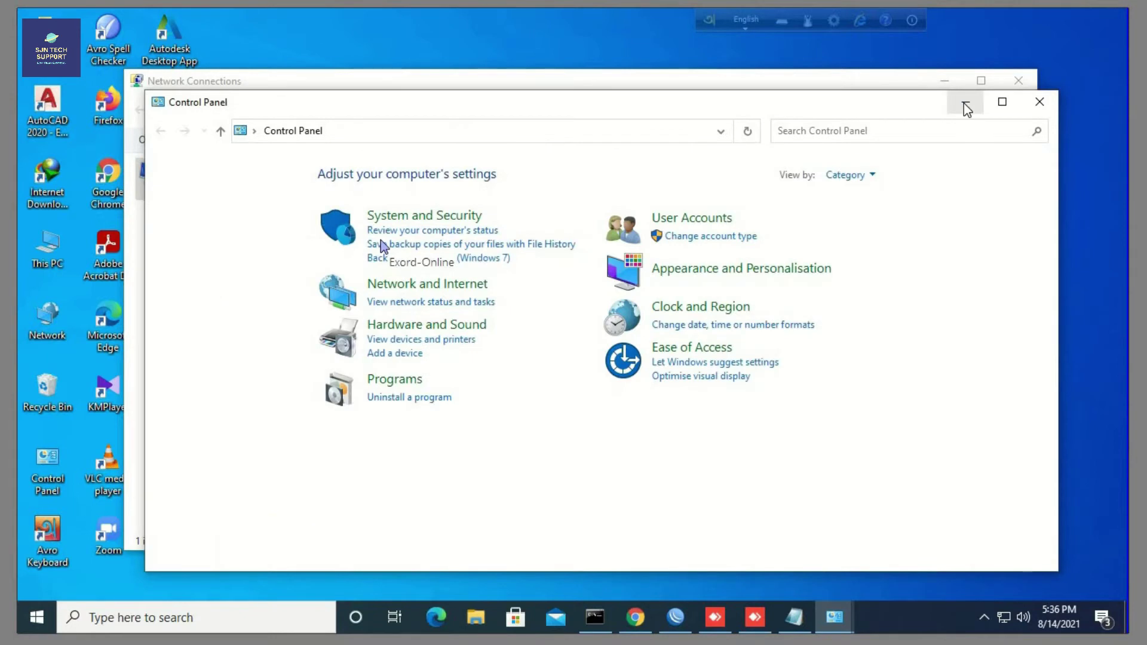
{"action": "left_click", "coordinate": [968, 101]}
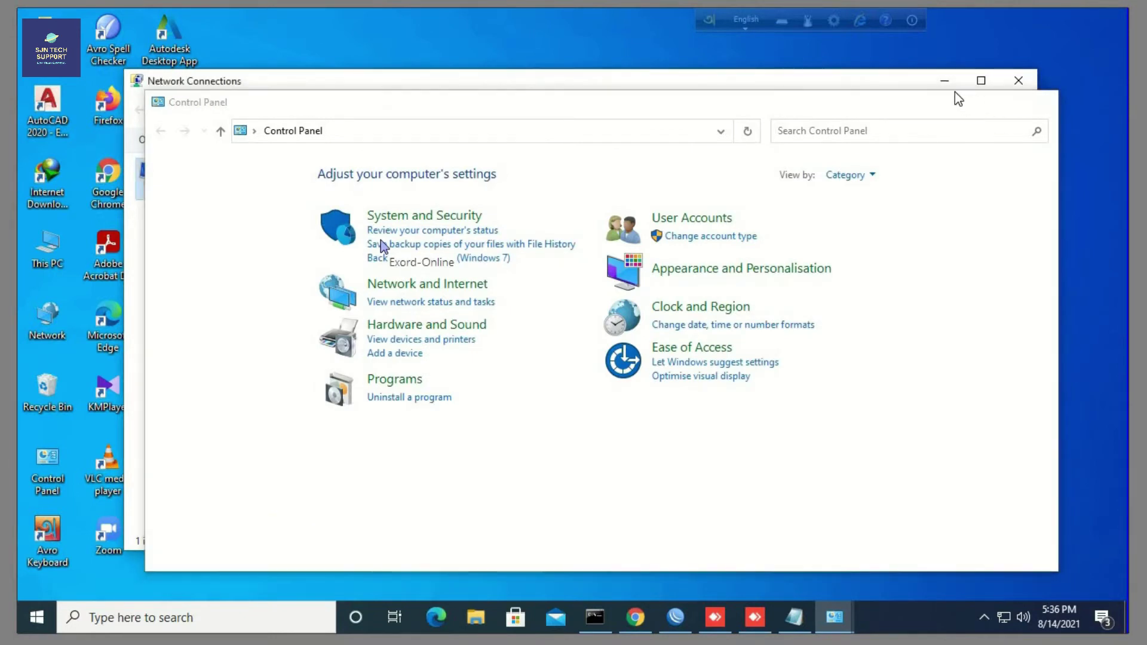
{"action": "left_click", "coordinate": [950, 87]}
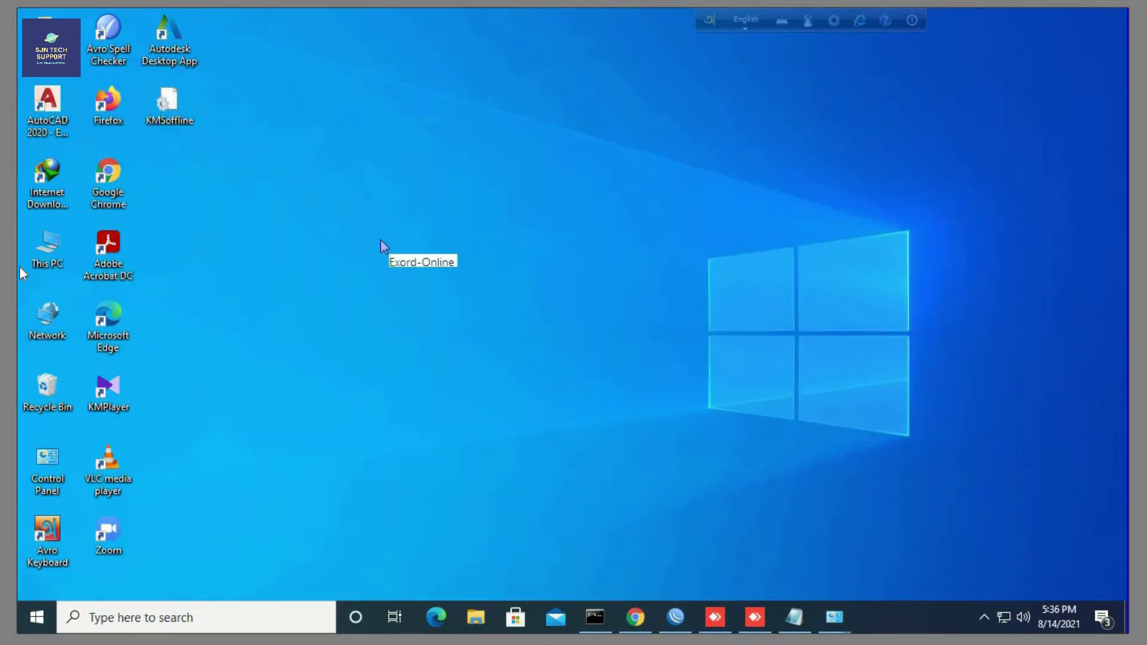
{"action": "double_click", "coordinate": [51, 332]}
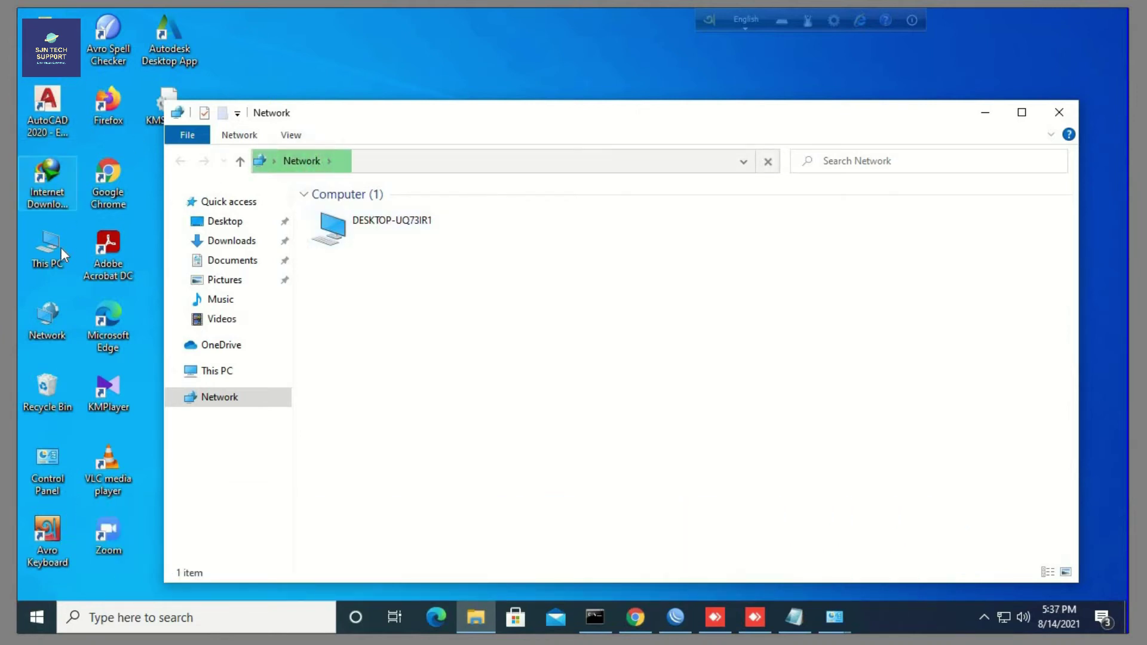
Check this computer's device name in the This PC properties and view the shared printer under DESKTOP-UQ73IR1 in Network.
{"action": "right_click", "coordinate": [59, 245]}
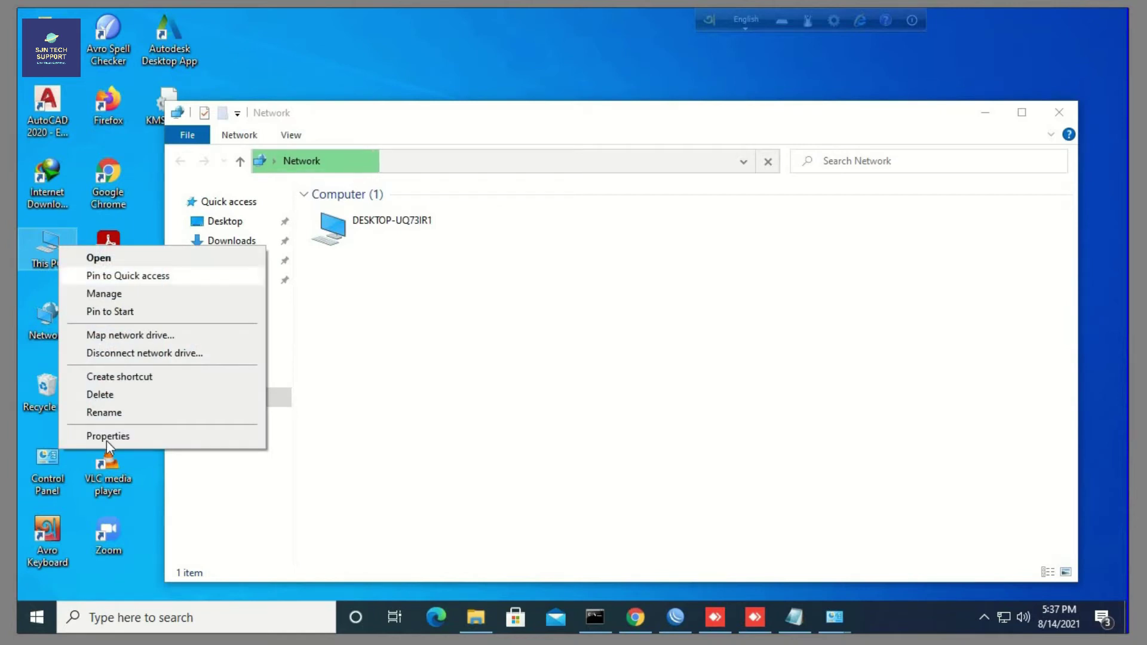
{"action": "left_click", "coordinate": [107, 437]}
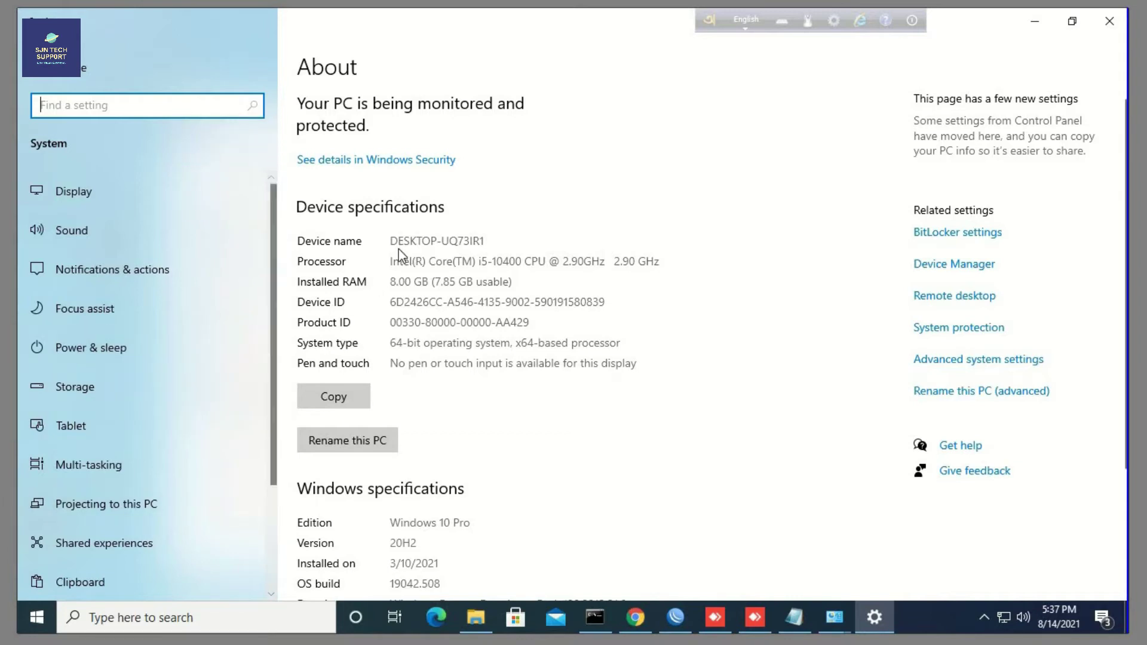
{"action": "left_click", "coordinate": [1108, 24]}
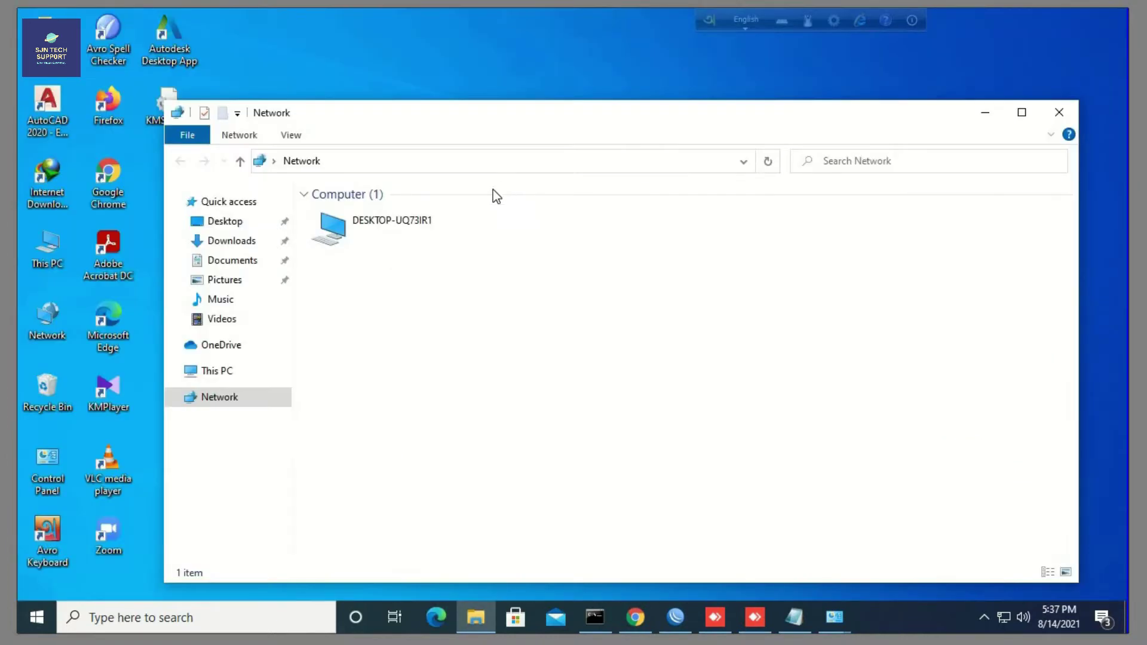
{"action": "double_click", "coordinate": [407, 220]}
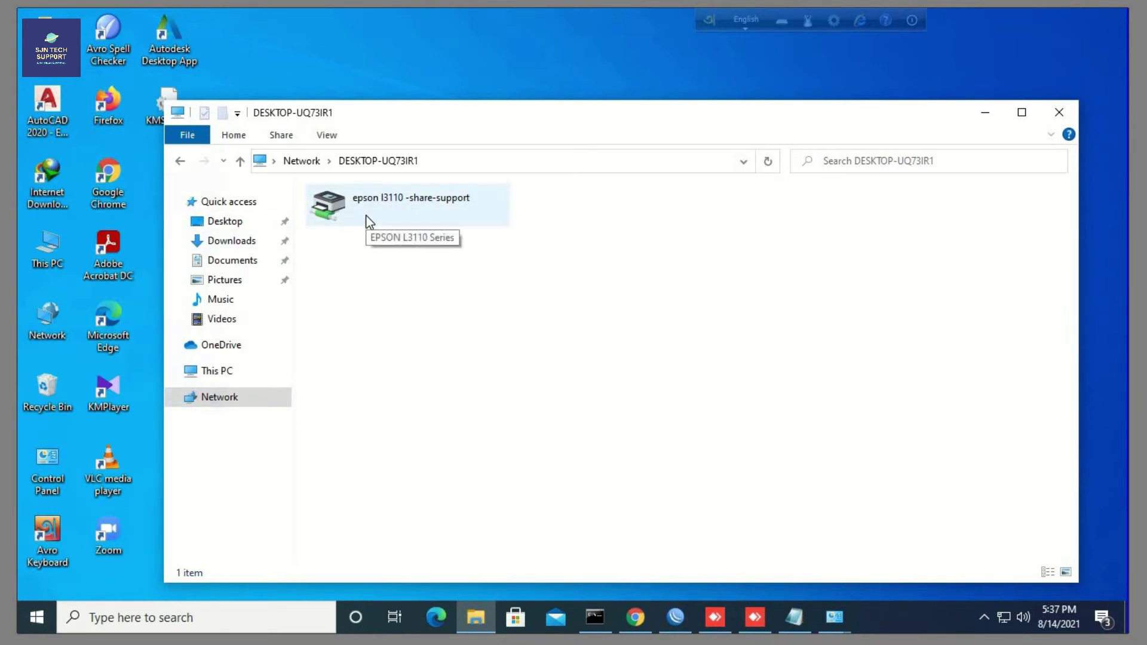
{"action": "left_click", "coordinate": [373, 41]}
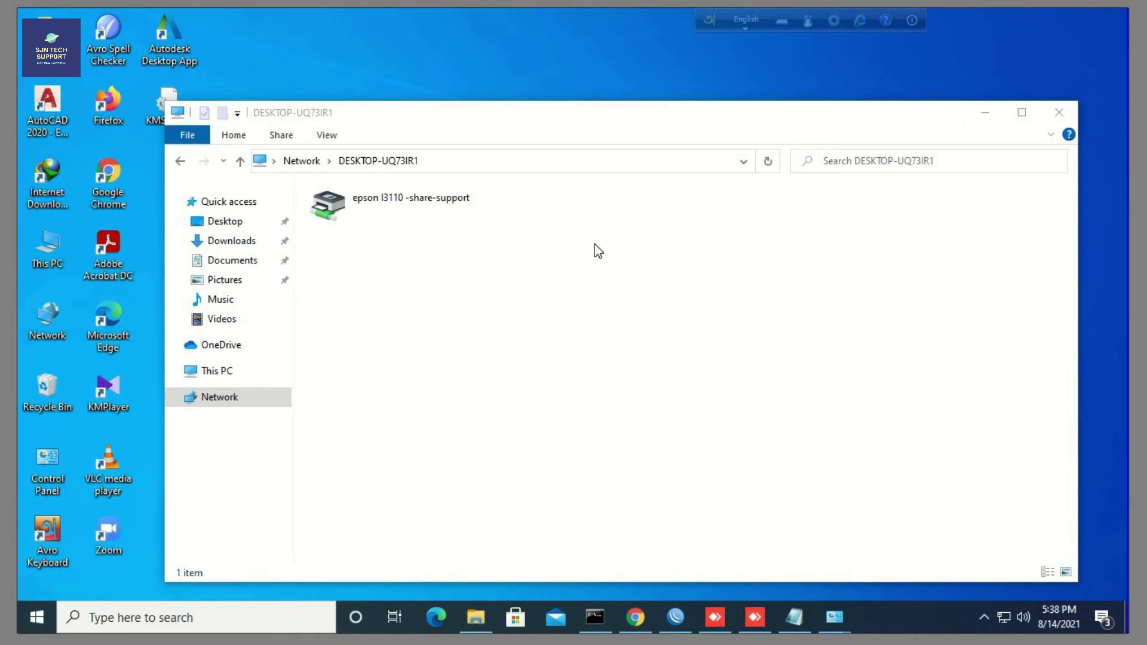
{"action": "key", "text": "super+r"}
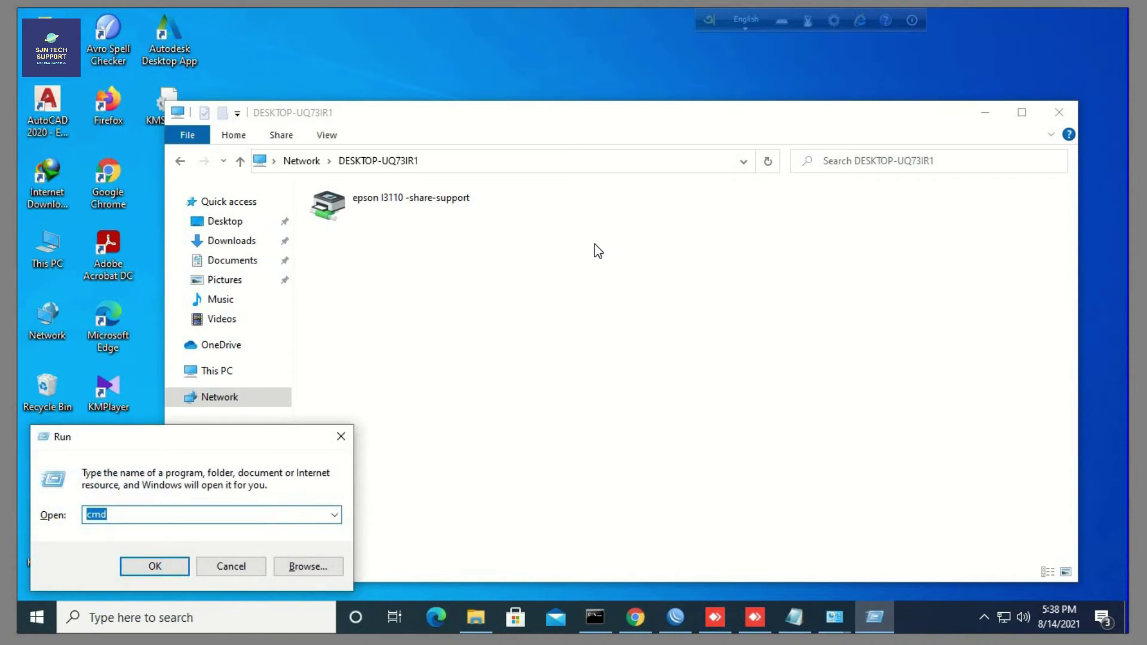
{"action": "key", "text": "Return"}
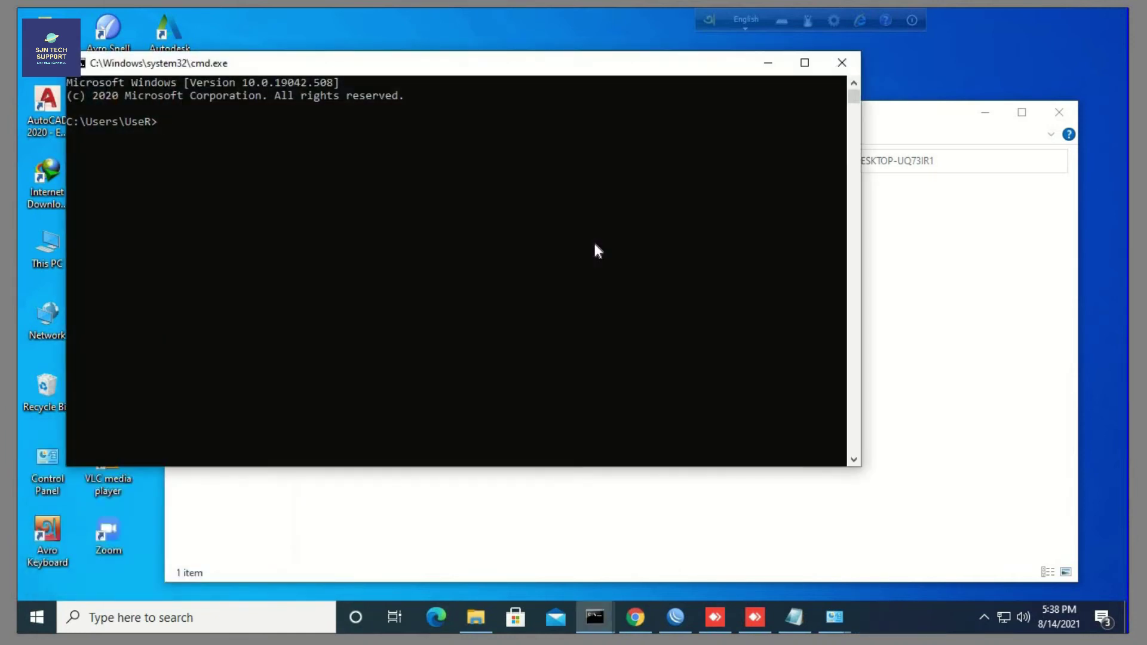
{"action": "type", "text": "PINM"}
{"action": "key", "text": "BackSpace"}
{"action": "key", "text": "BackSpace"}
{"action": "key", "text": "BackSpace"}
{"action": "key", "text": "BackSpace"}
{"action": "left_click", "coordinate": [766, 63]}
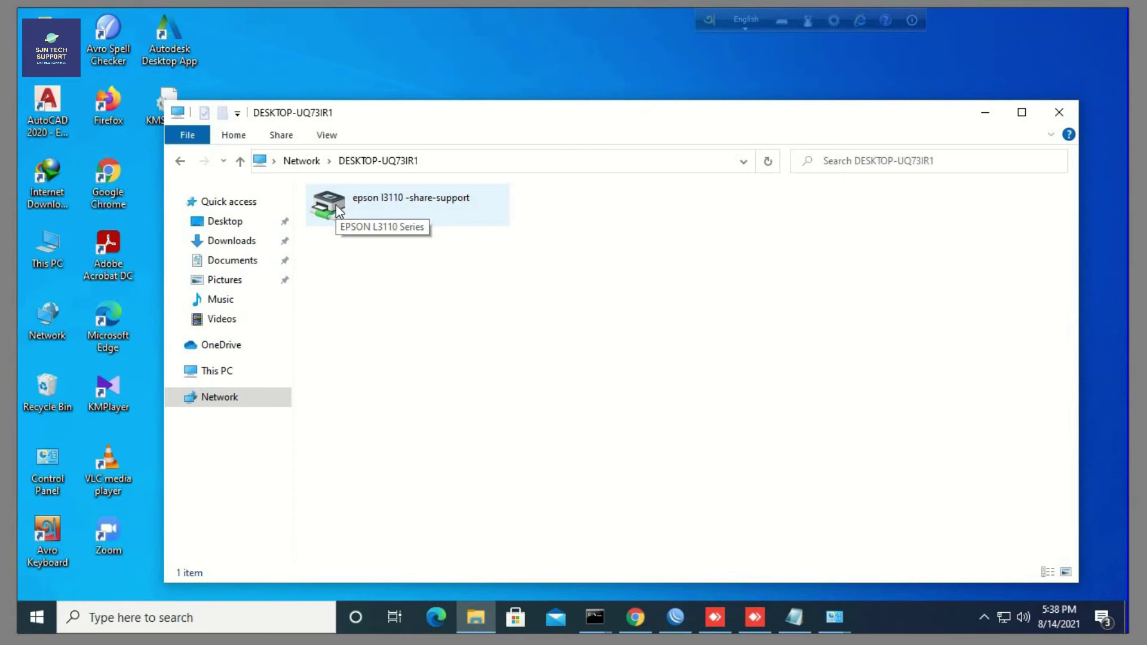
Minimise the Network window, create a new Microsoft Word document on the desktop with its default name and open it.
{"action": "left_click", "coordinate": [985, 113]}
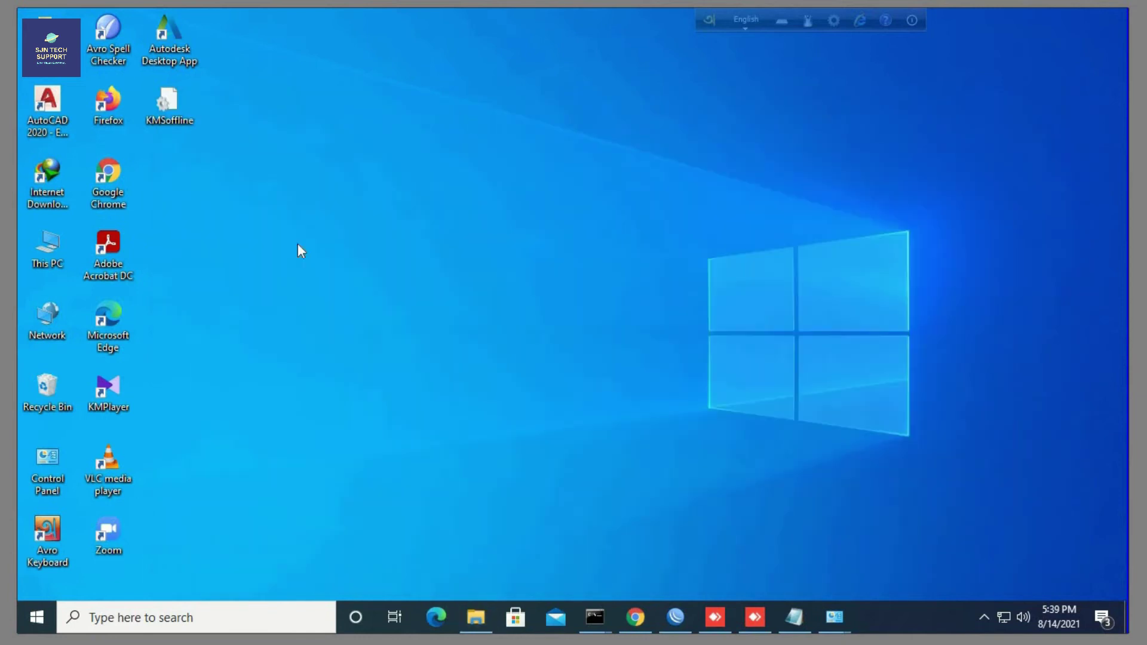
{"action": "right_click", "coordinate": [289, 302]}
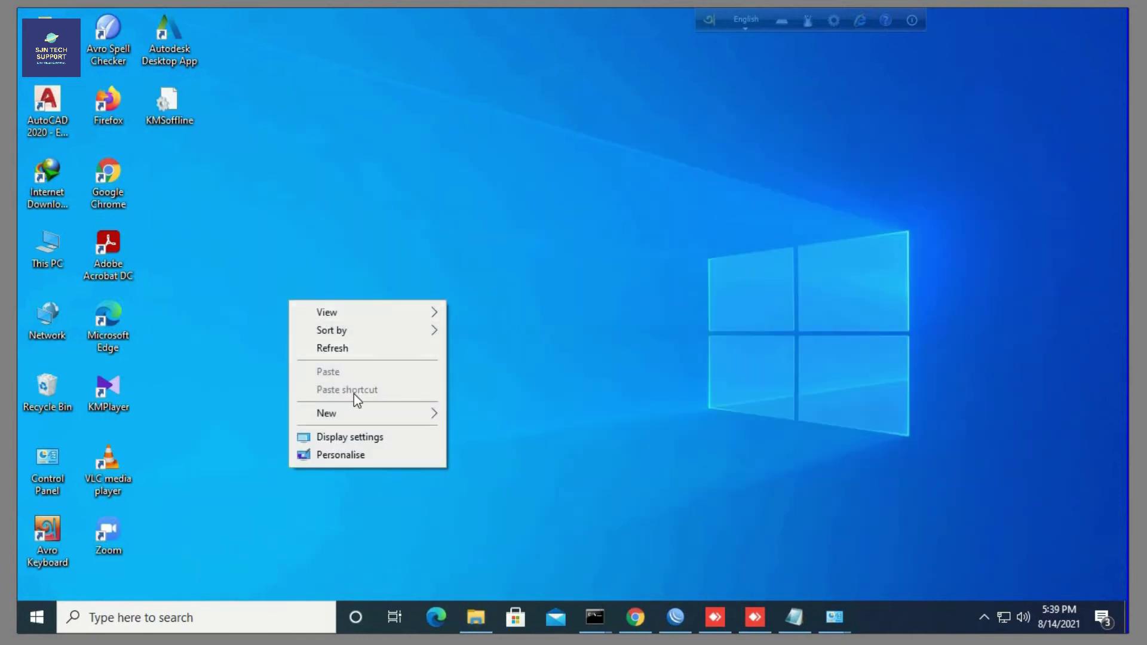
{"action": "mouse_move", "coordinate": [349, 417]}
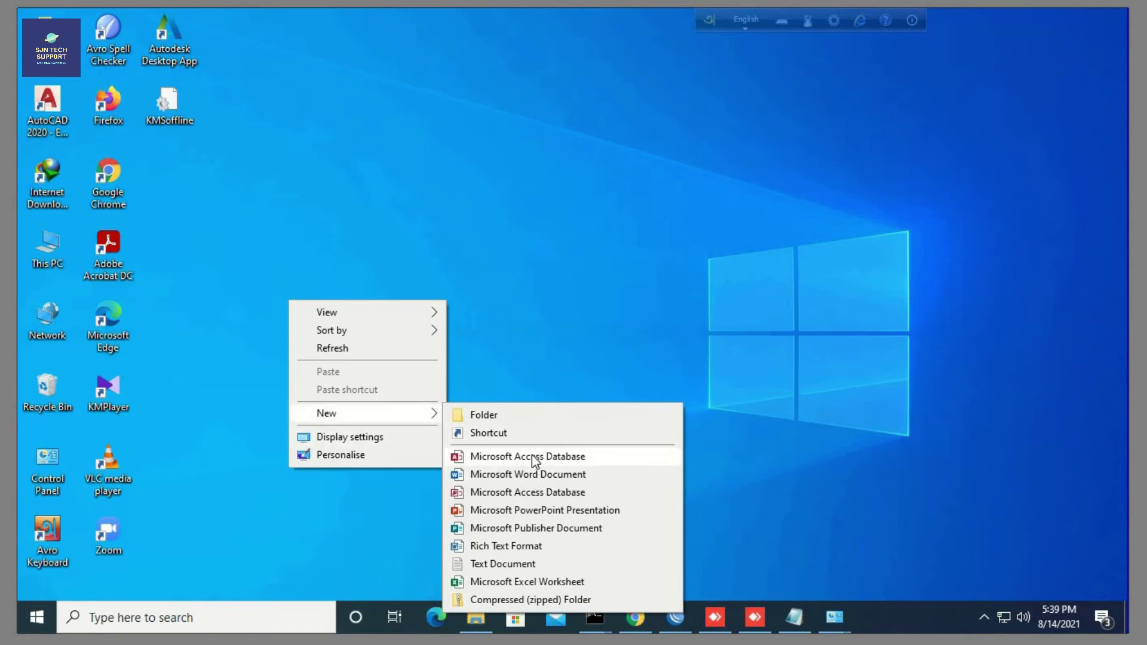
{"action": "left_click", "coordinate": [532, 475]}
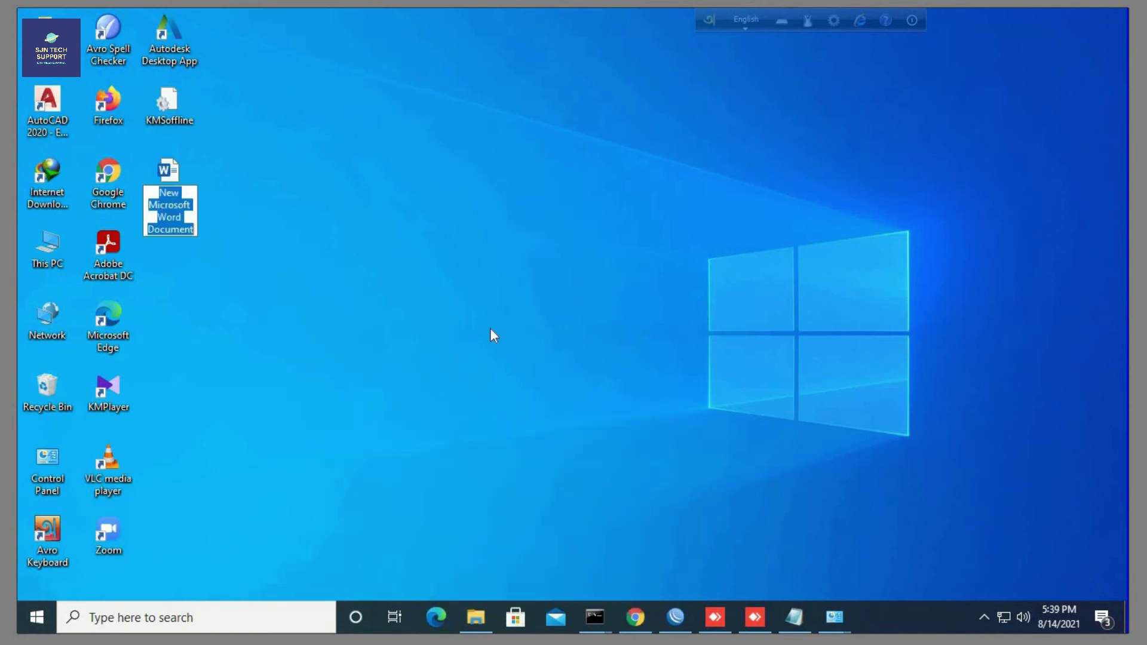
{"action": "key", "text": "Return"}
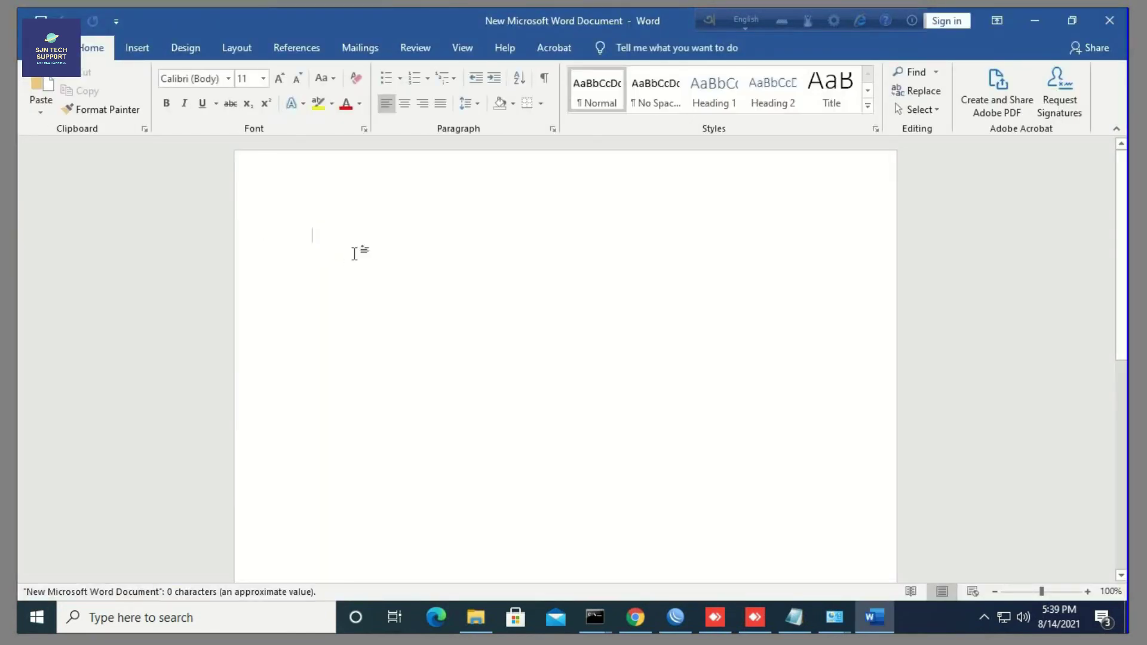
Enter "Exord ONLINE" as the document's test text, correcting the capitalisation of the second word.
{"action": "type", "text": "=rand()"}
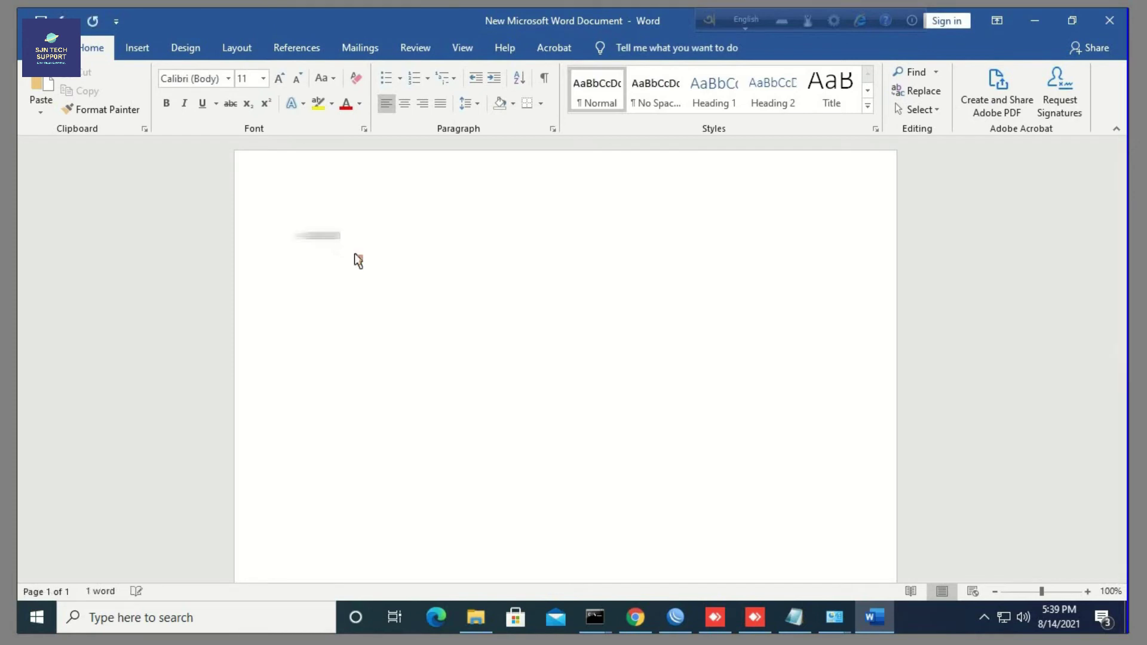
{"action": "type", "text": "oNLINE"}
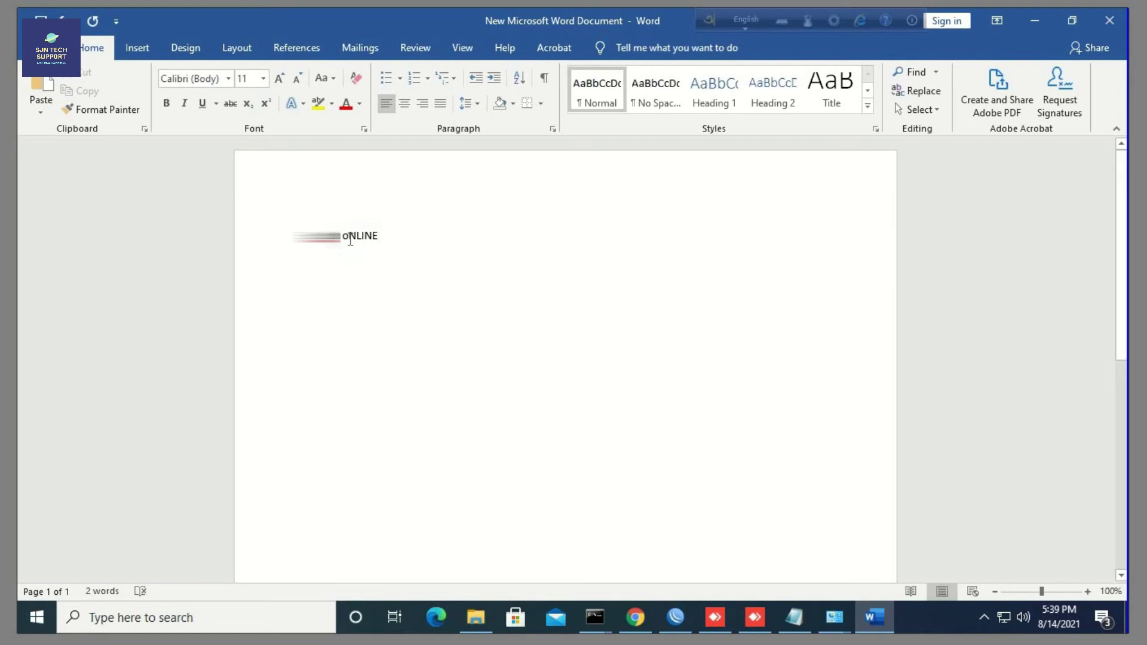
{"action": "key", "text": "BackSpace"}
{"action": "key", "text": "BackSpace"}
{"action": "key", "text": "BackSpace"}
{"action": "key", "text": "BackSpace"}
{"action": "key", "text": "BackSpace"}
{"action": "key", "text": "BackSpace"}
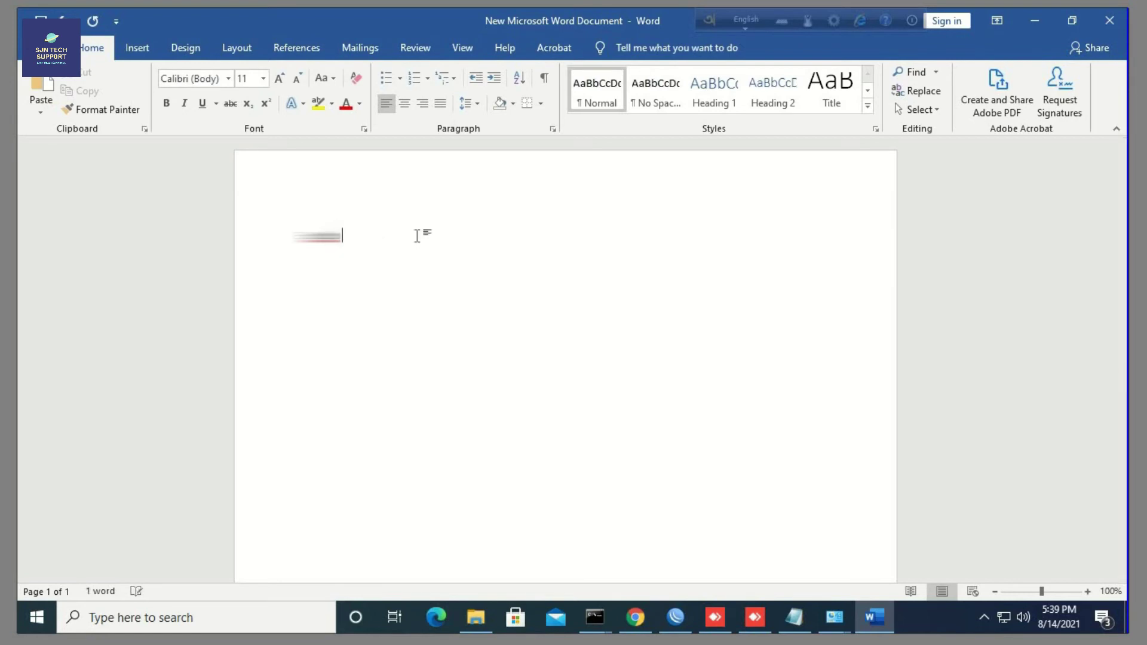
{"action": "type", "text": "oNLINE"}
{"action": "key", "text": "Left"}
{"action": "key", "text": "Left"}
{"action": "key", "text": "Left"}
{"action": "key", "text": "Left"}
{"action": "key", "text": "Left"}
{"action": "key", "text": "BackSpace"}
{"action": "type", "text": "O"}
{"action": "left_click", "coordinate": [455, 234]}
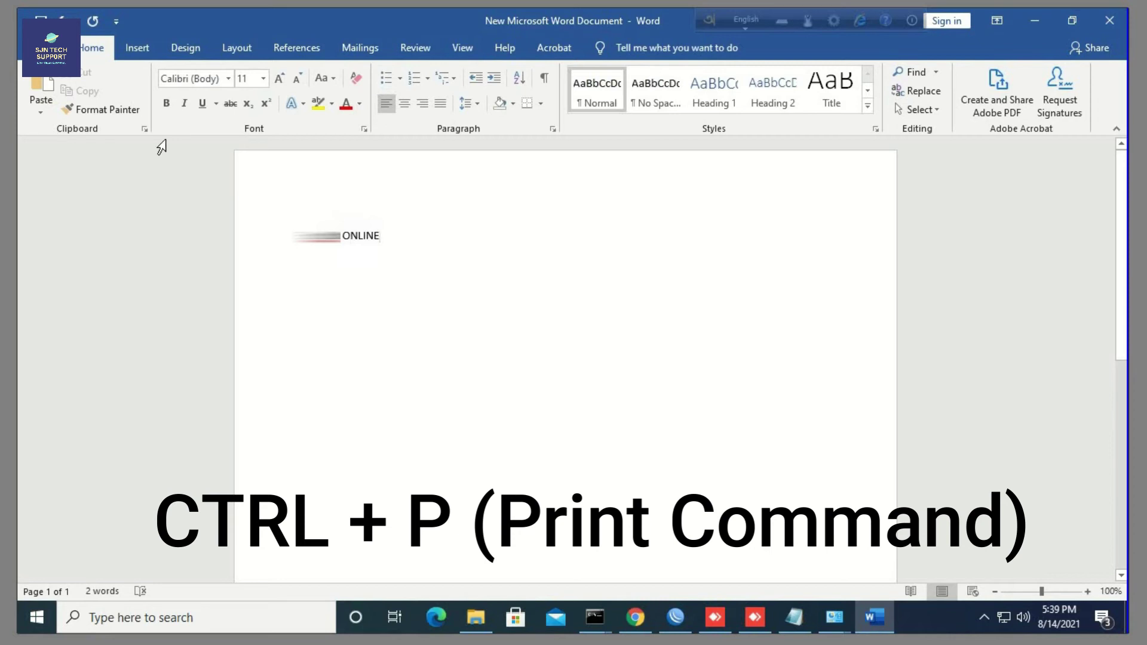
Print one copy of the test document on the EPSON L3110 Series printer.
{"action": "key", "text": "ctrl+p"}
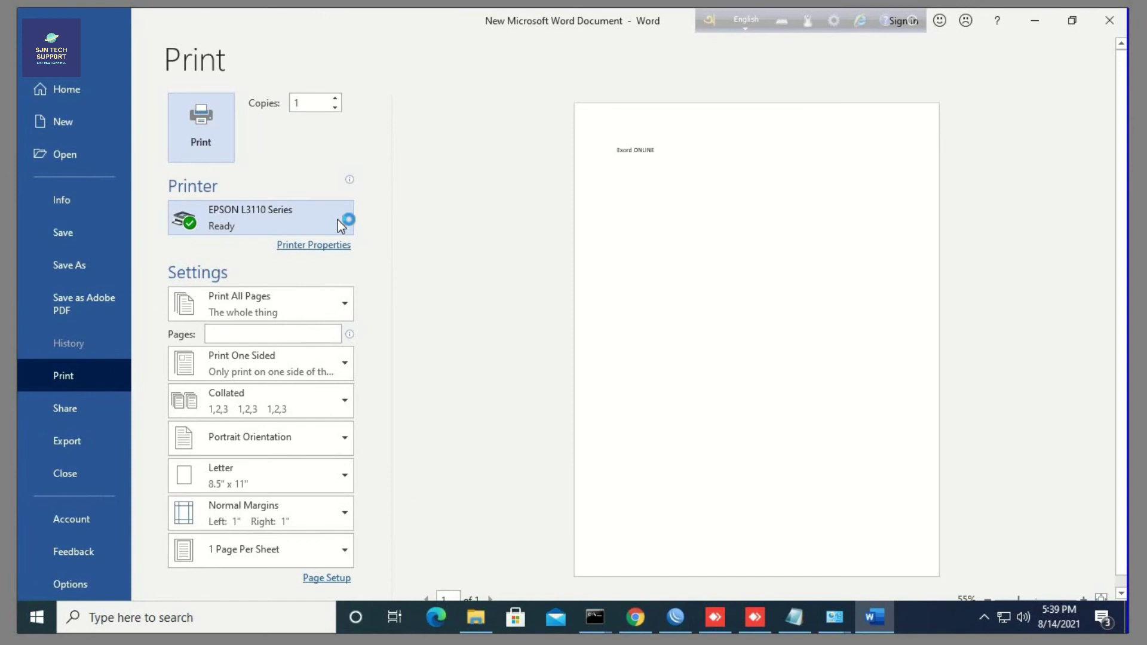
{"action": "mouse_move", "coordinate": [338, 220]}
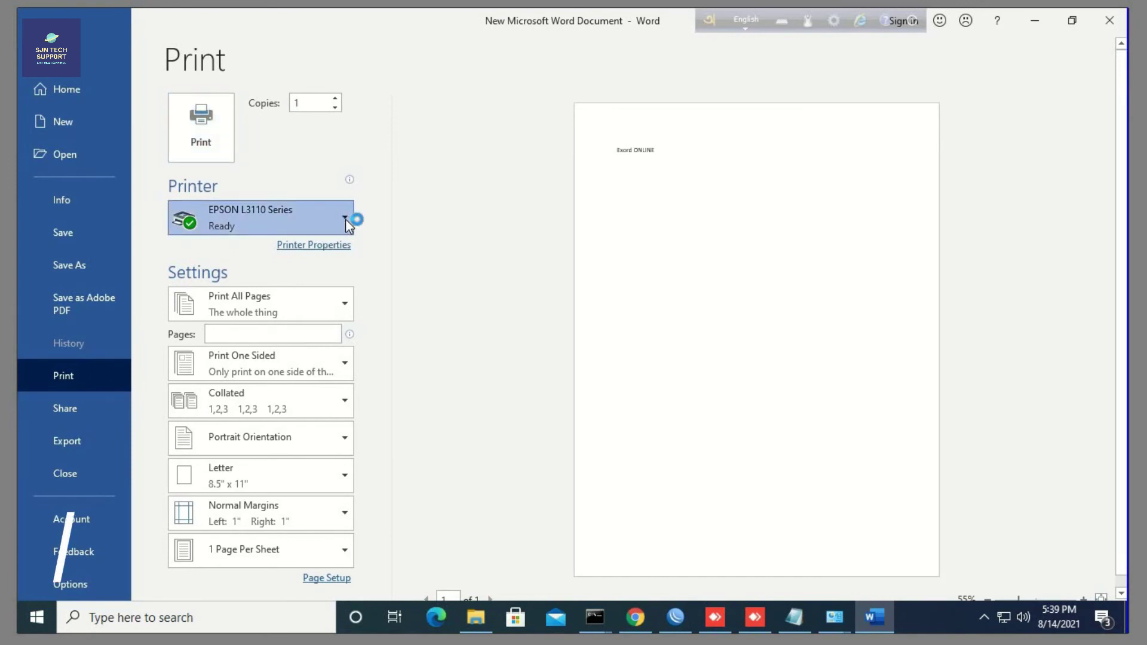
{"action": "left_click", "coordinate": [346, 219]}
{"action": "left_click", "coordinate": [346, 220]}
{"action": "left_click", "coordinate": [345, 219]}
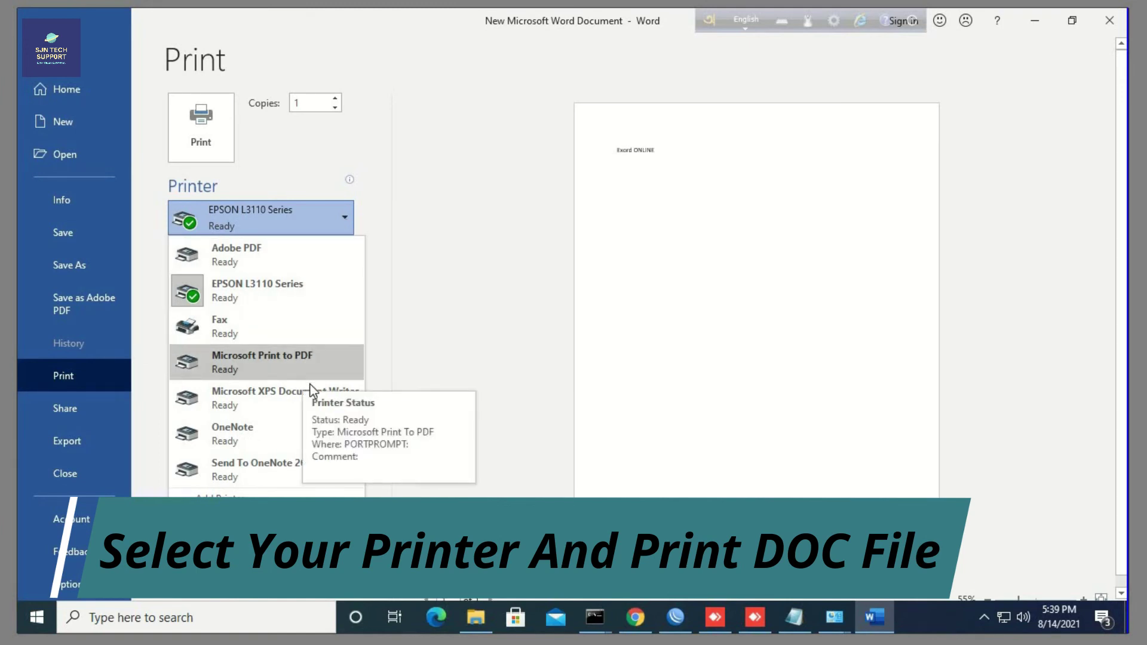
{"action": "left_click", "coordinate": [279, 288]}
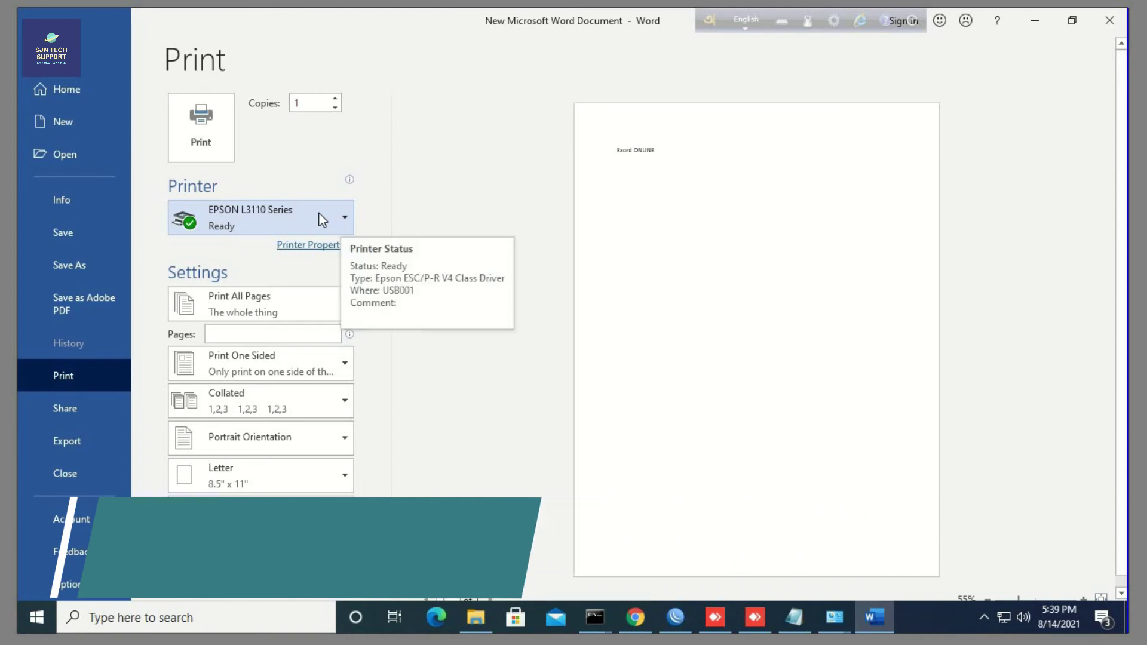
{"action": "left_click", "coordinate": [217, 144]}
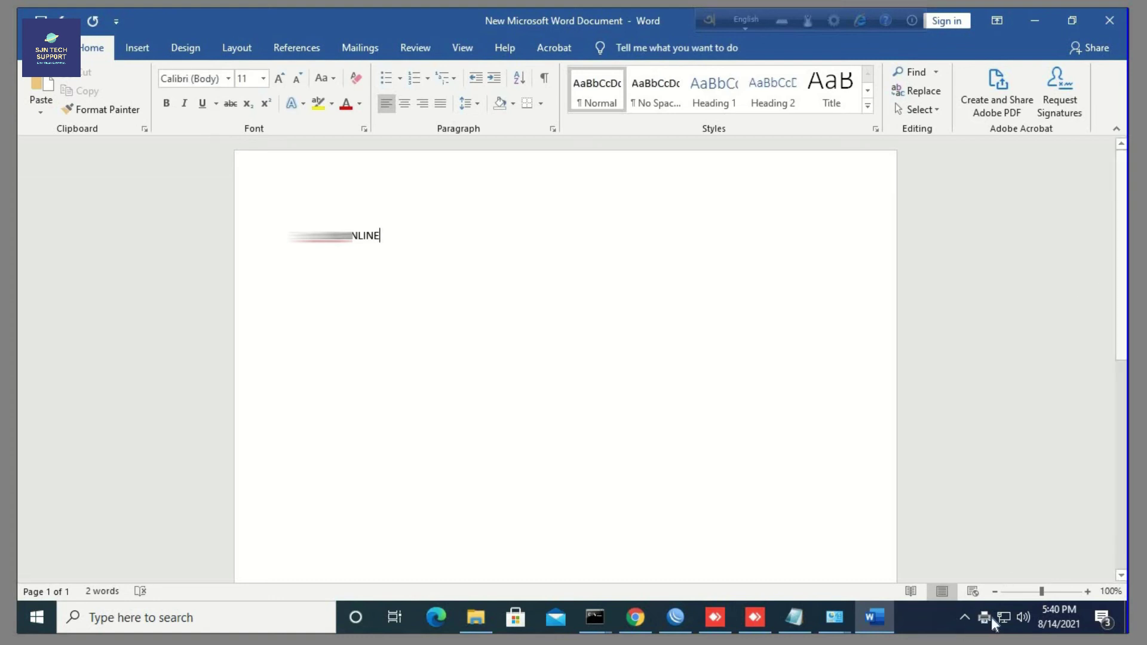
{"action": "mouse_move", "coordinate": [992, 618]}
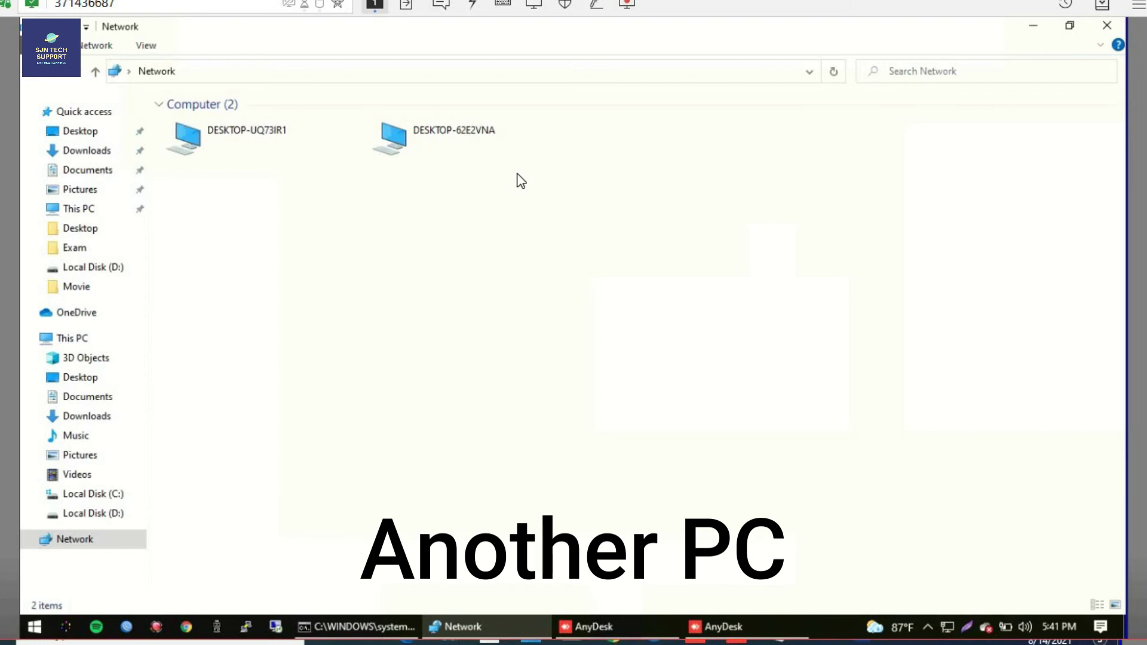
On the other PC, connect to the shared epson l3110 -share-support printer under DESKTOP-UQ73IR1 in Network, and clear away the open windows.
{"action": "double_click", "coordinate": [270, 134]}
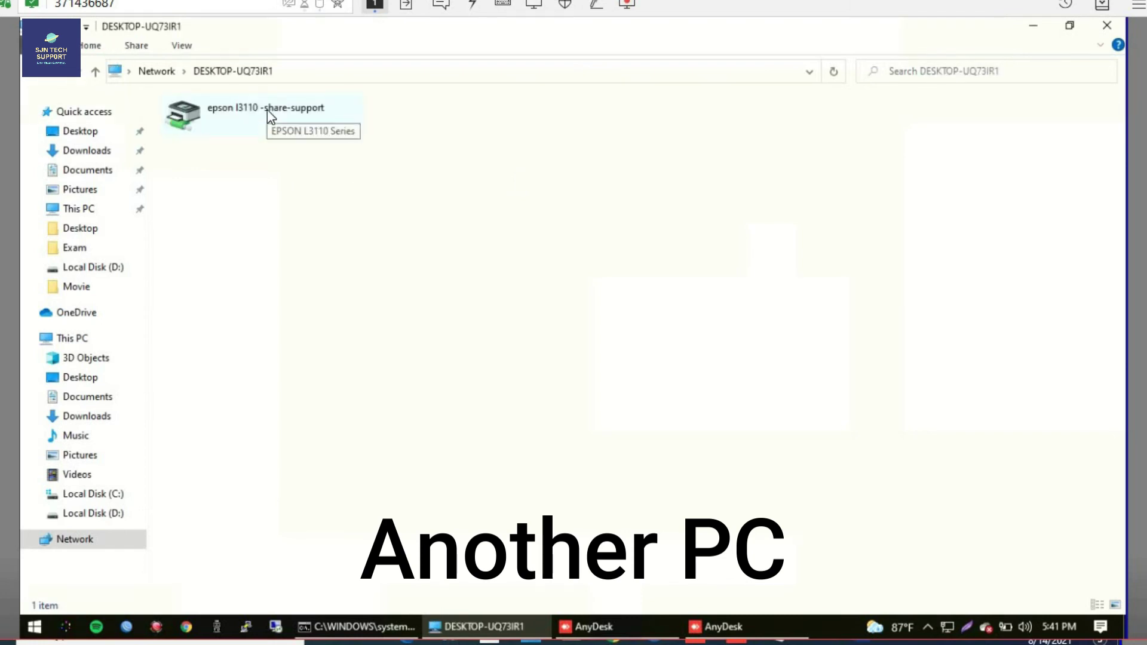
{"action": "double_click", "coordinate": [267, 110]}
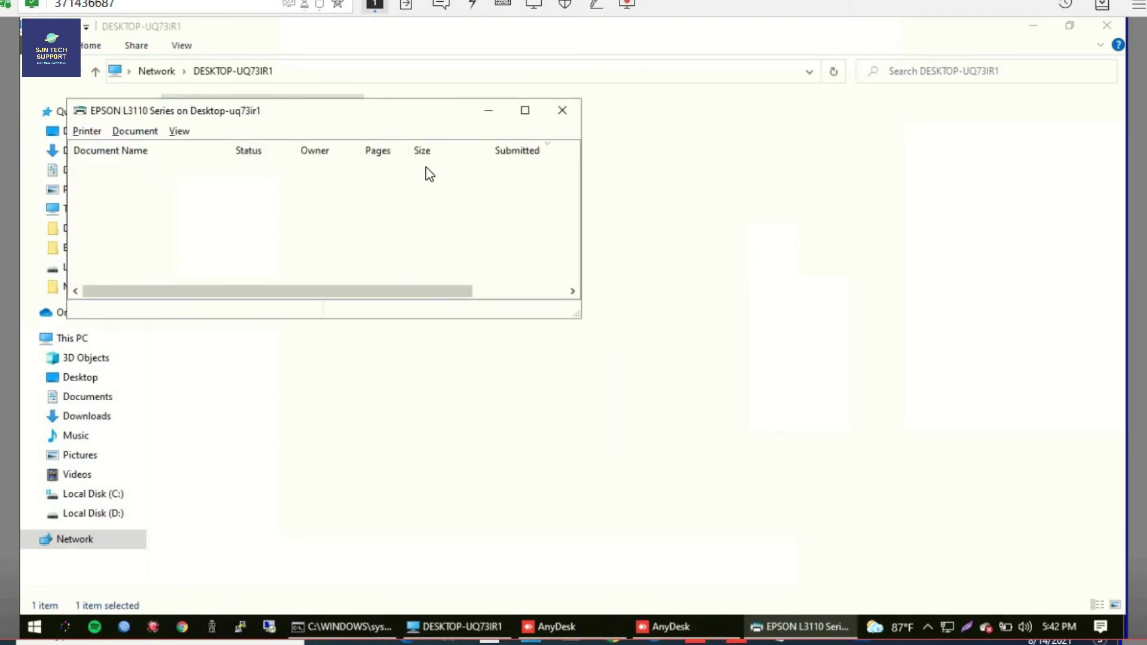
{"action": "left_click", "coordinate": [562, 111]}
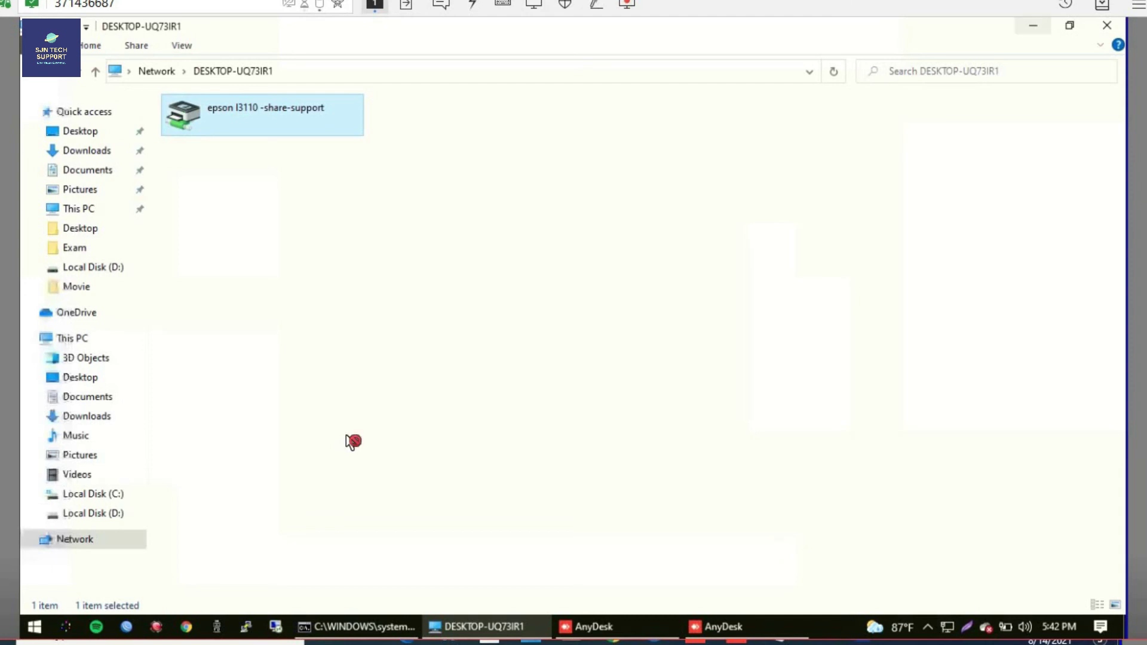
{"action": "key", "text": "super+Down"}
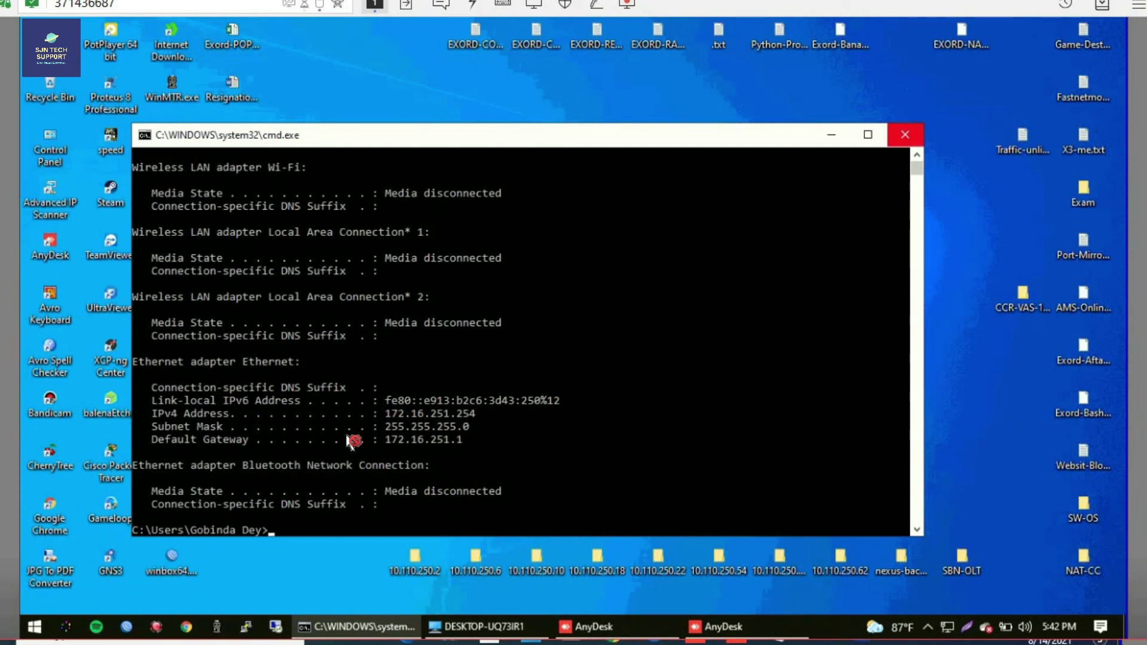
{"action": "key", "text": "alt+F4"}
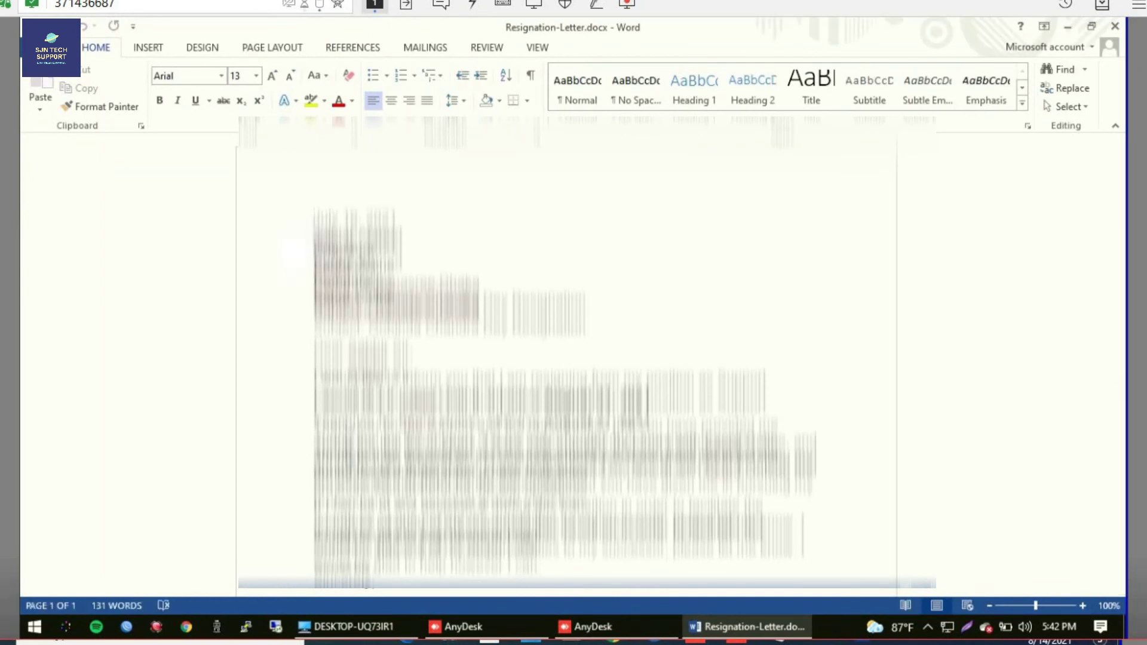
Look through Resignation-Letter.docx, open its print settings and pick EPSON L3110 Series on Desktop-uq73ir1 from the available printers.
{"action": "scroll", "coordinate": [503, 331], "scroll_direction": "down", "scroll_amount": 10}
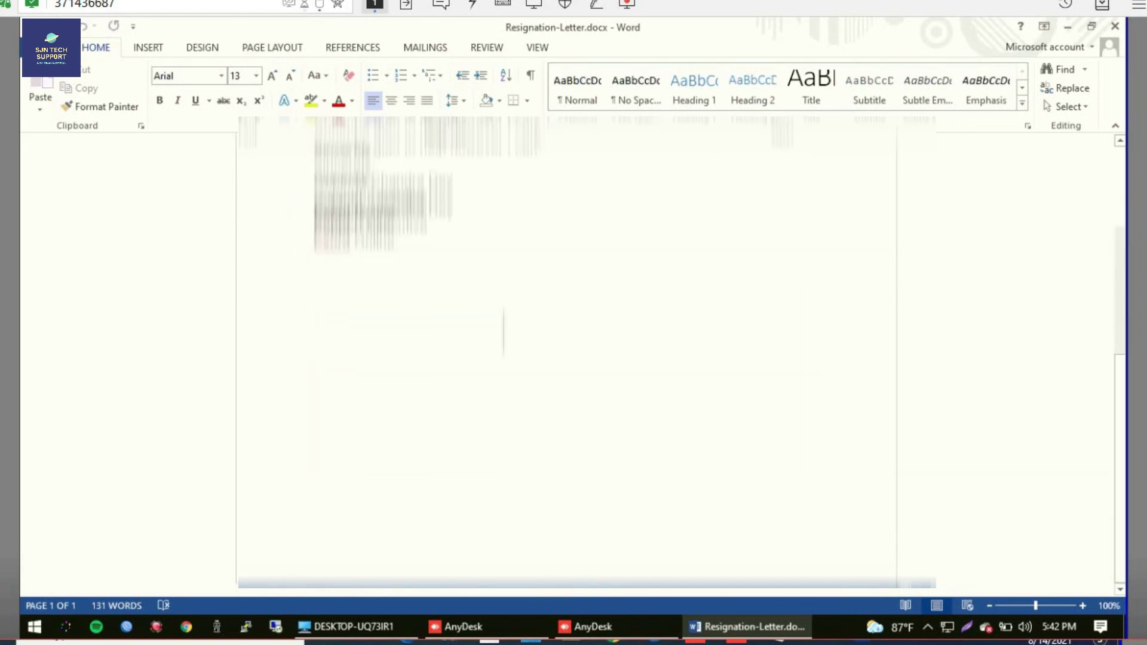
{"action": "scroll", "coordinate": [503, 331], "scroll_direction": "up", "scroll_amount": 8}
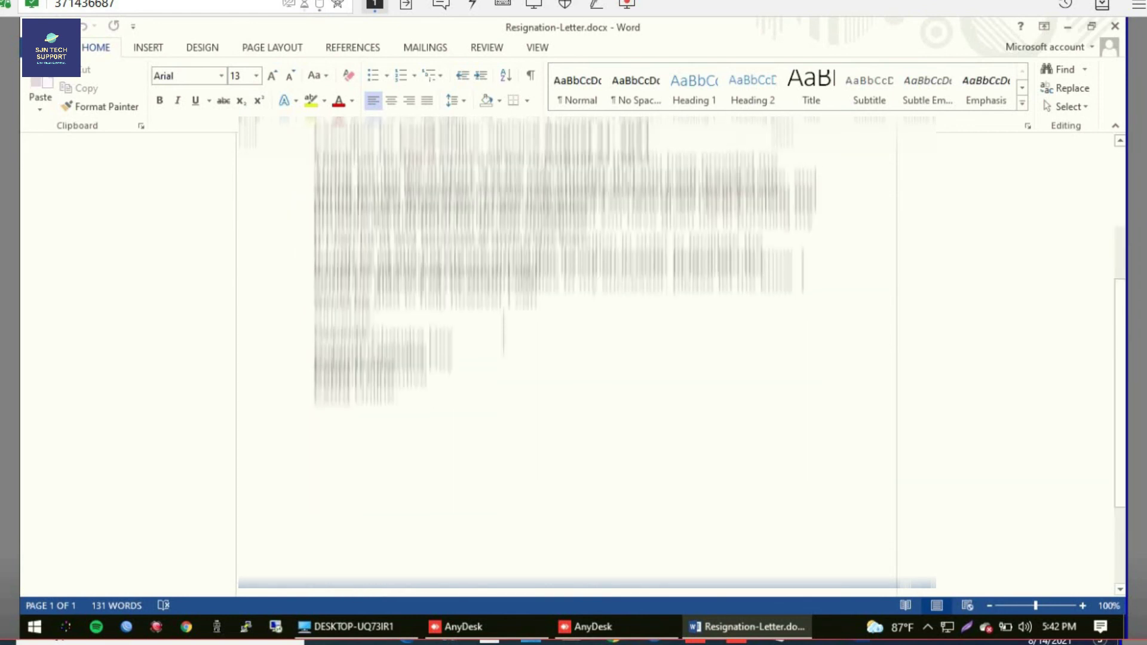
{"action": "scroll", "coordinate": [504, 332], "scroll_direction": "down", "scroll_amount": 3}
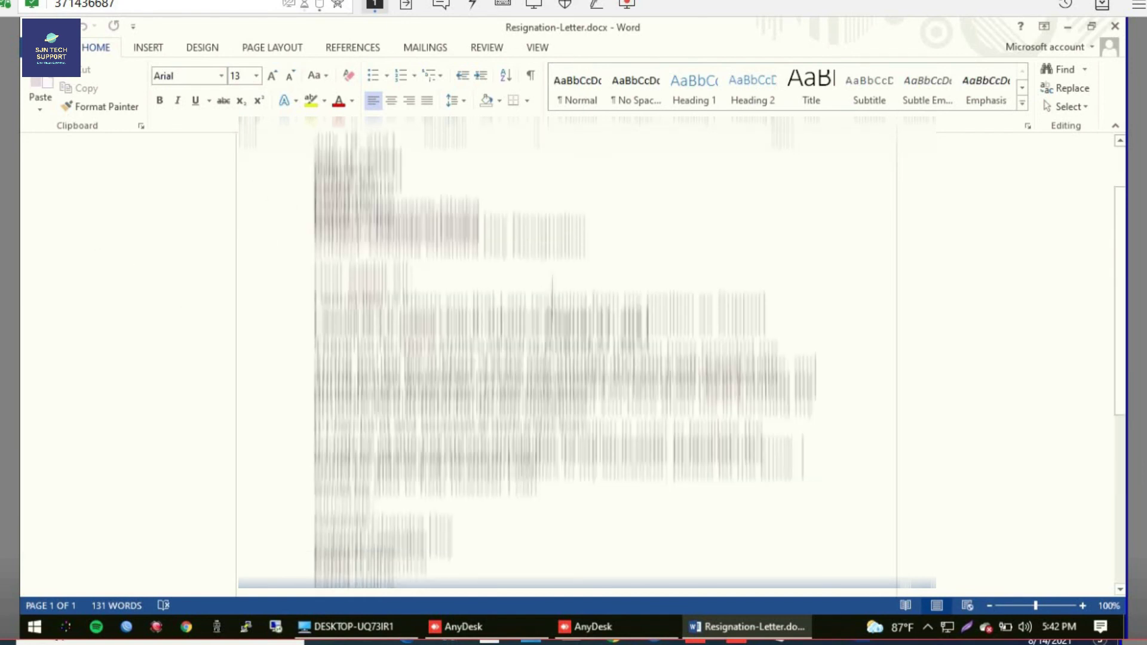
{"action": "left_click", "coordinate": [551, 293]}
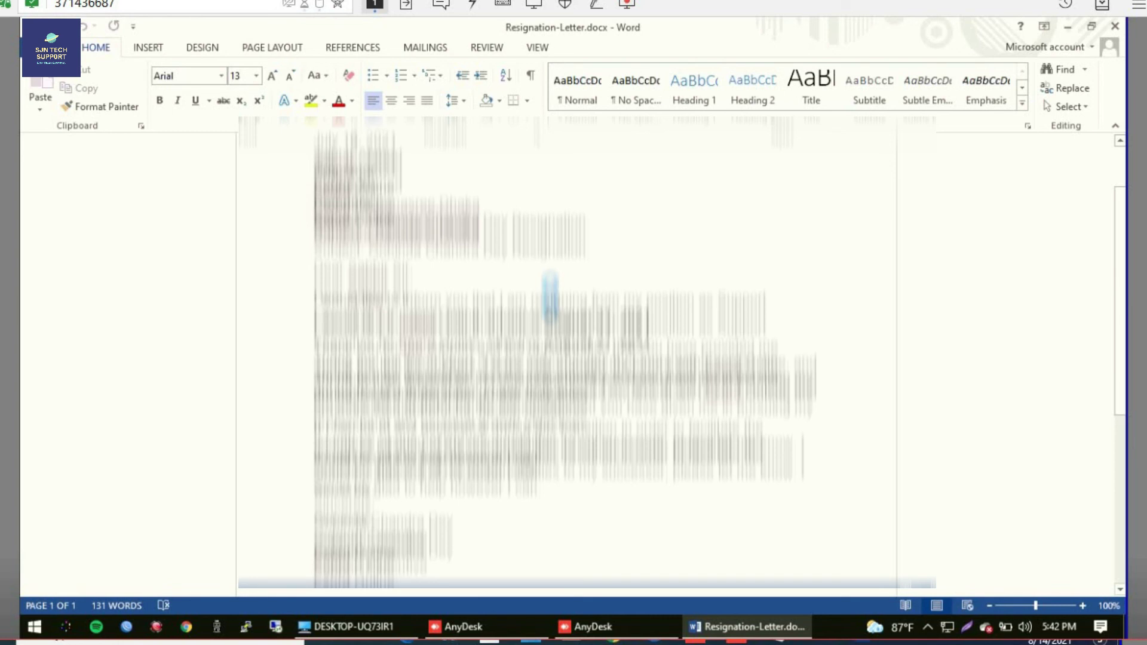
{"action": "key", "text": "ctrl+p"}
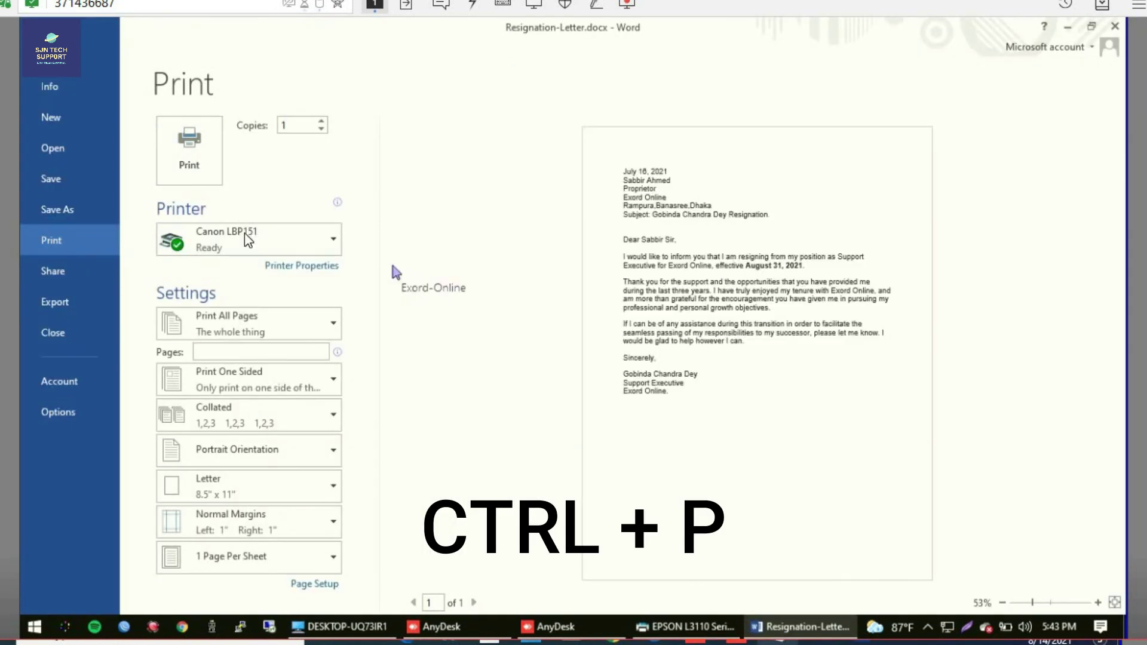
{"action": "left_click", "coordinate": [248, 239]}
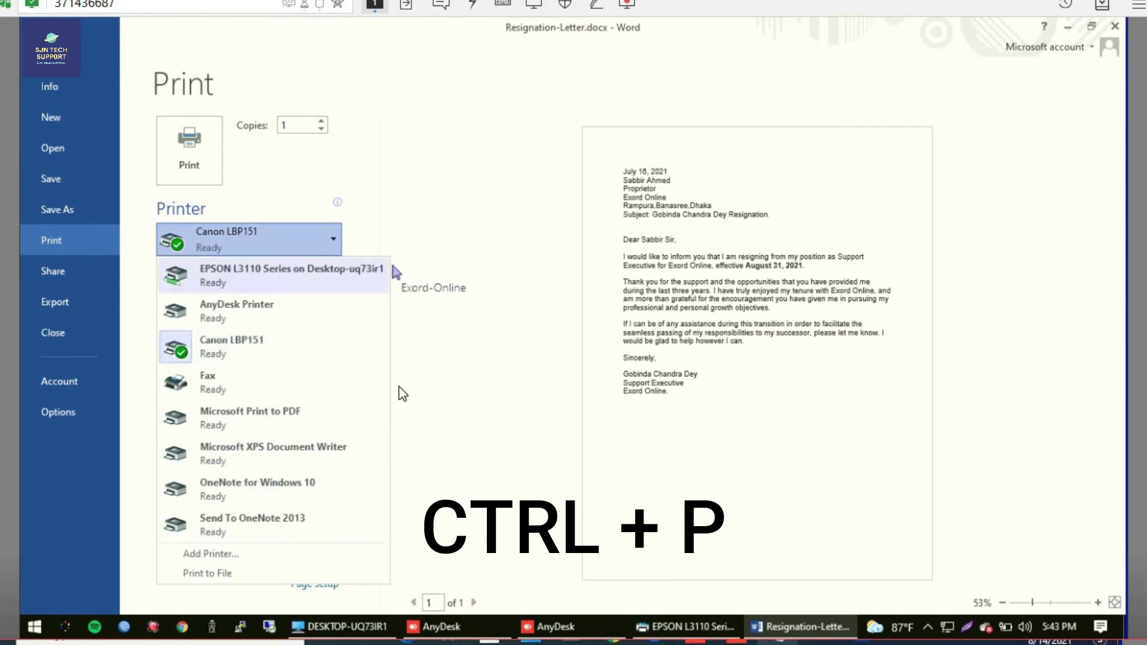
{"action": "mouse_move", "coordinate": [326, 353]}
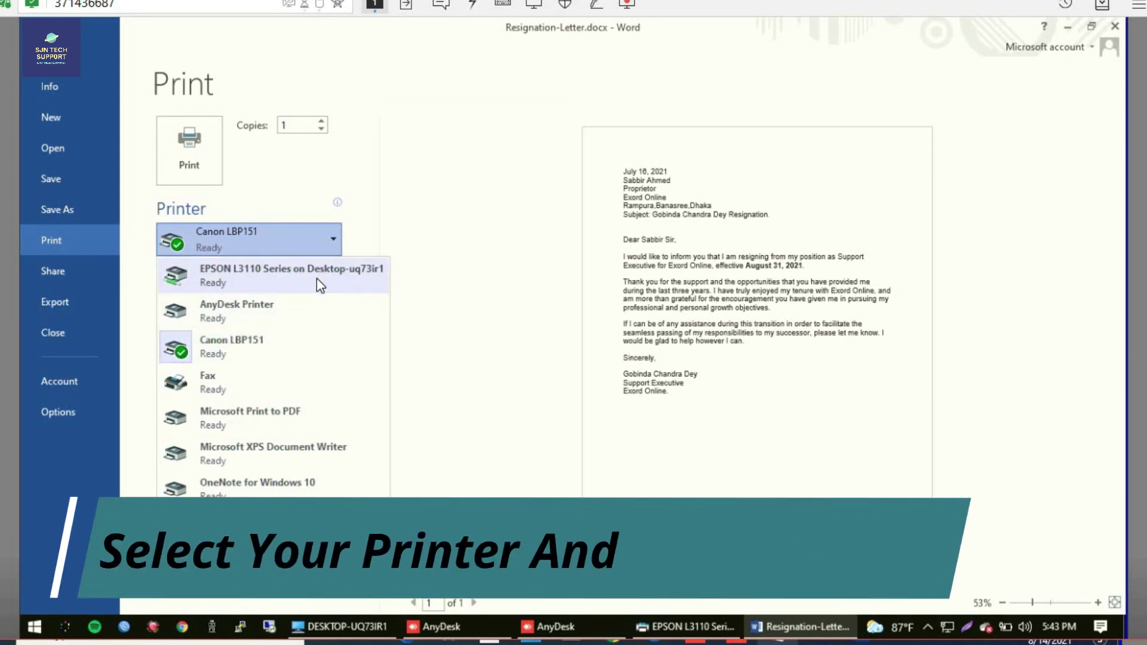
{"action": "mouse_move", "coordinate": [309, 391]}
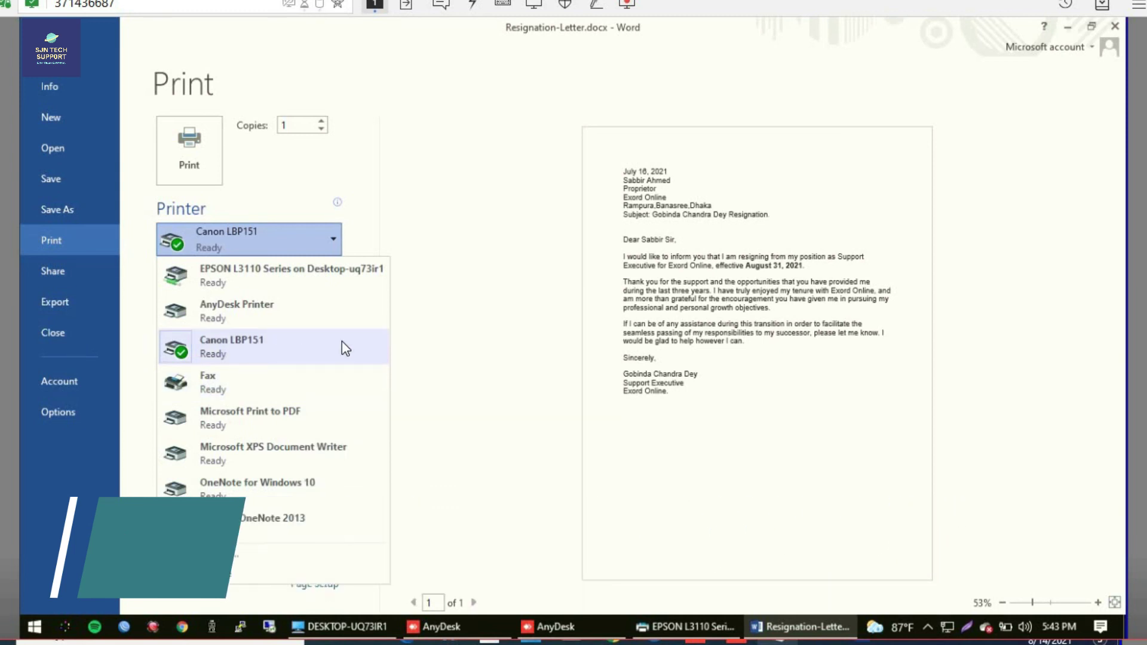
{"action": "key", "text": "Up"}
{"action": "key", "text": "Up"}
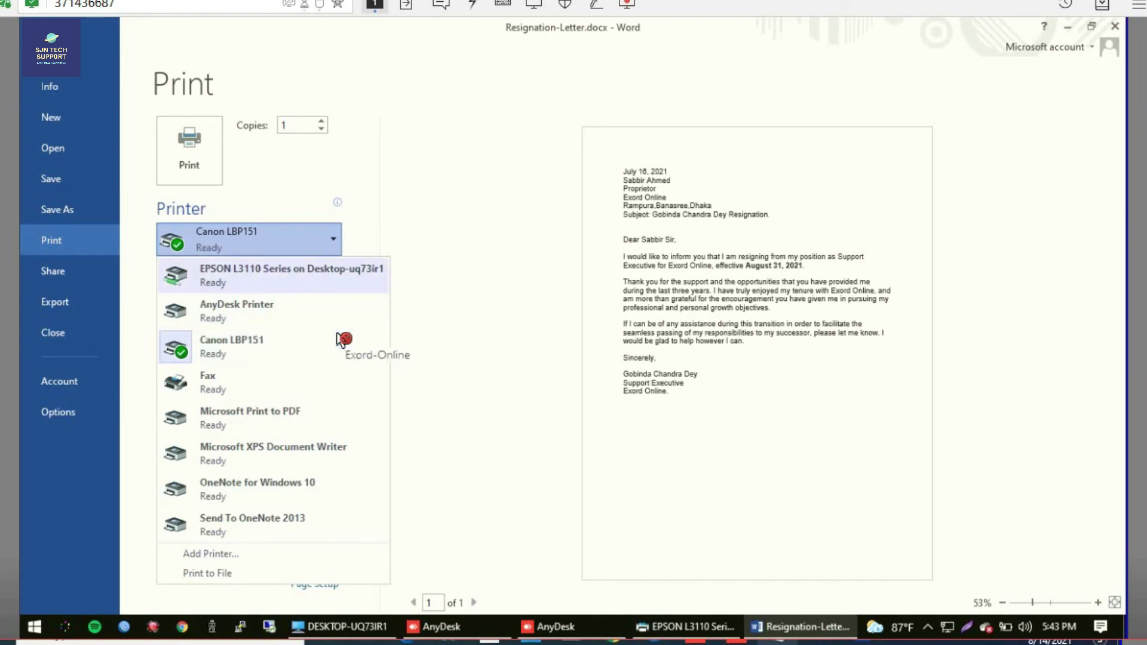